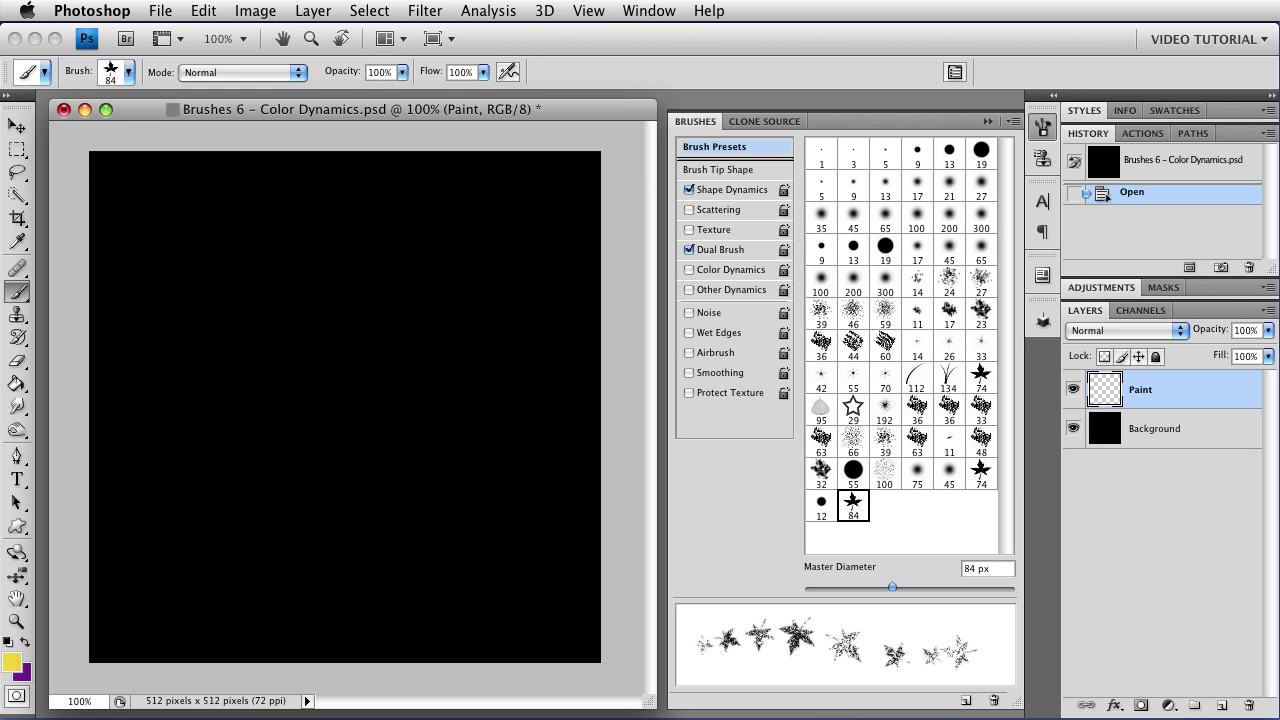
# Reopen the Brushes panel from its dock icon and confirm it is checked under the Window menu
pyautogui.click(1043, 130)
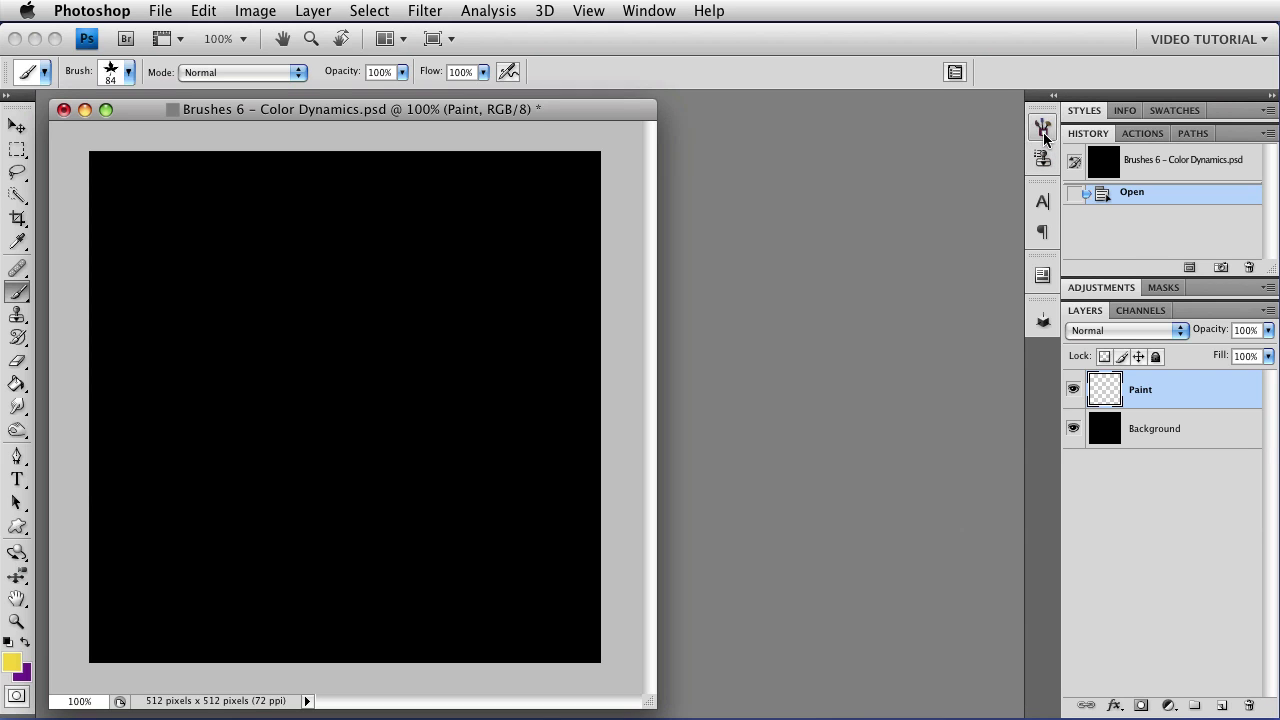
pyautogui.click(1043, 130)
pyautogui.click(650, 12)
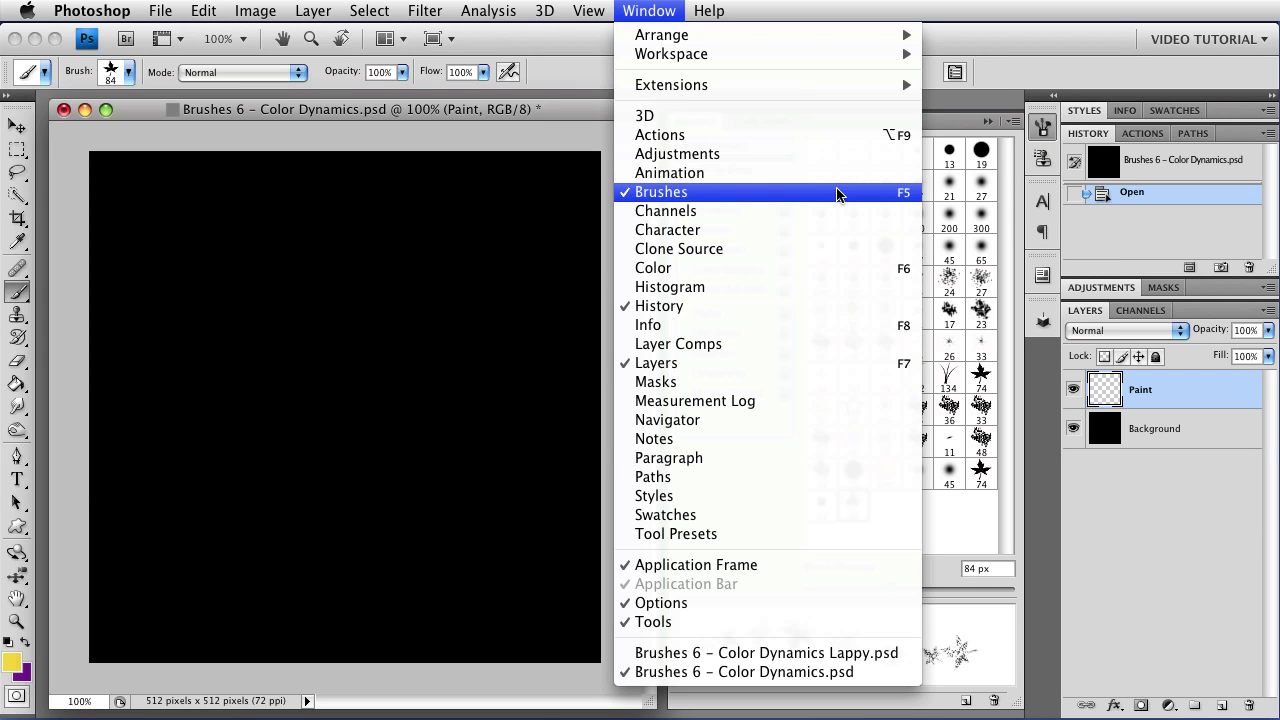
pyautogui.click(1010, 197)
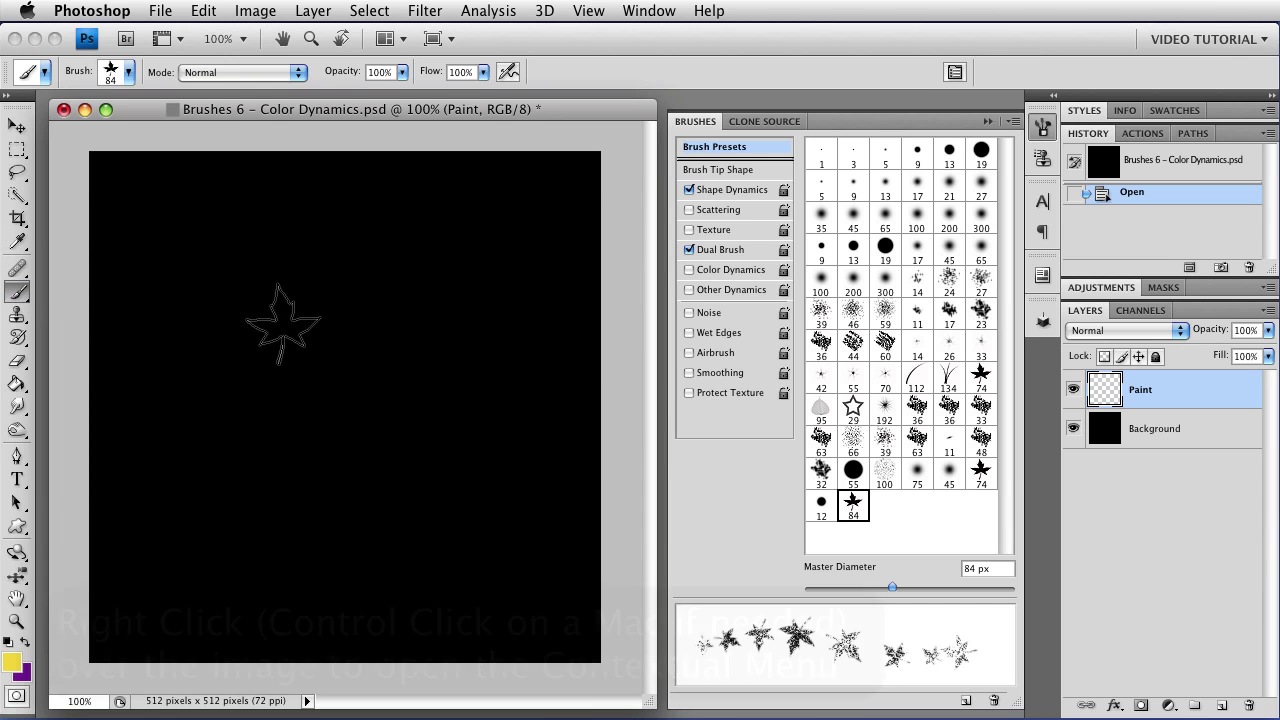
# Pick the 19 px hard round brush from the canvas preset picker and enlarge it to 44 px
pyautogui.rightClick(217, 262)
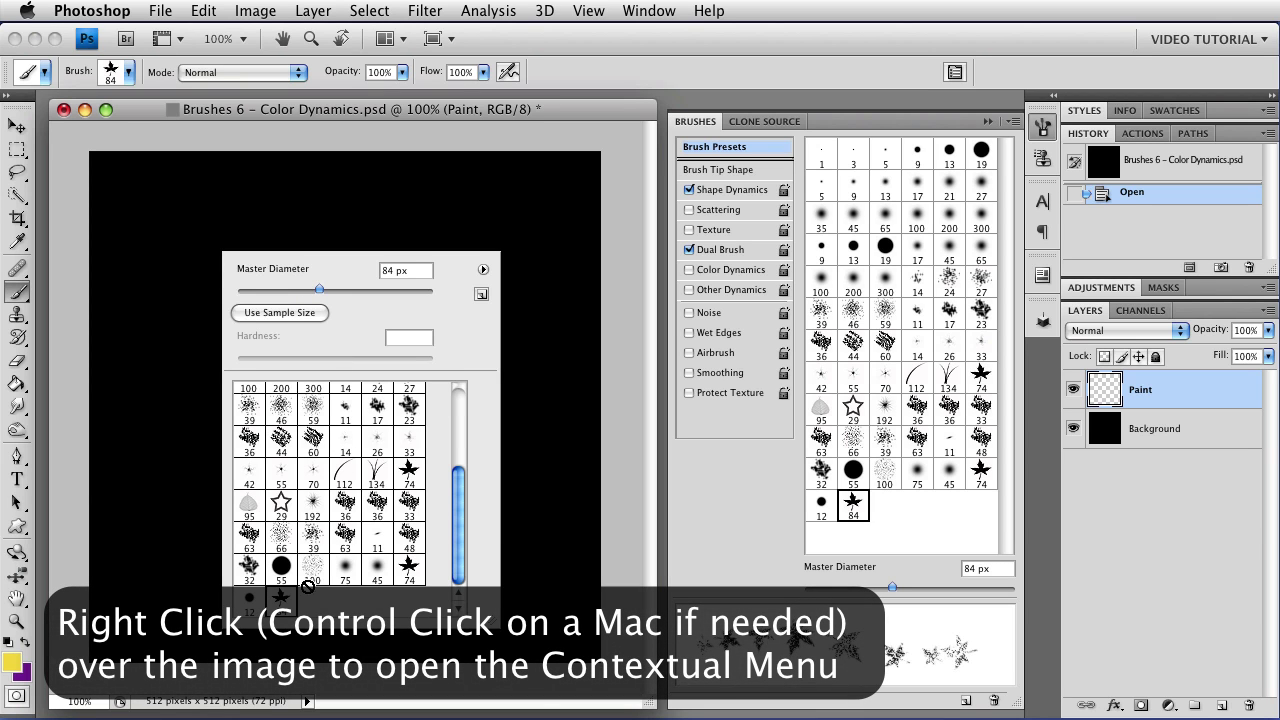
pyautogui.moveTo(457, 484); pyautogui.dragTo(458, 396)
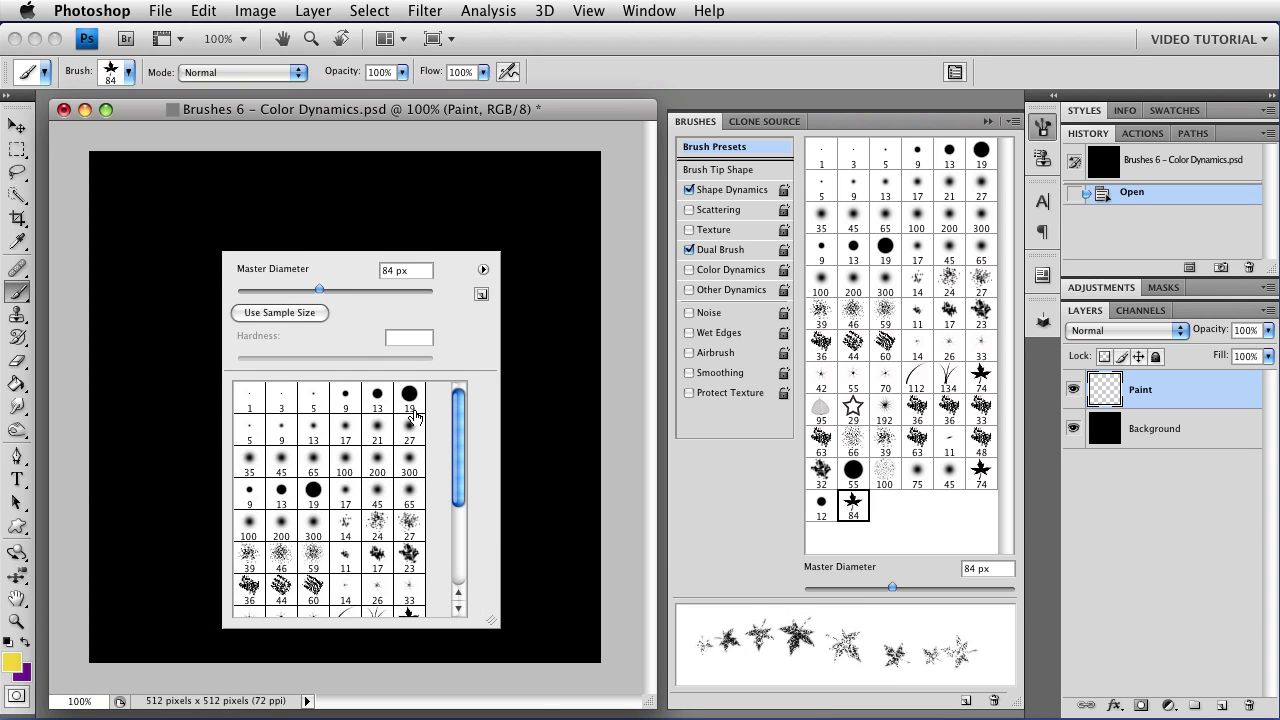
pyautogui.click(409, 397)
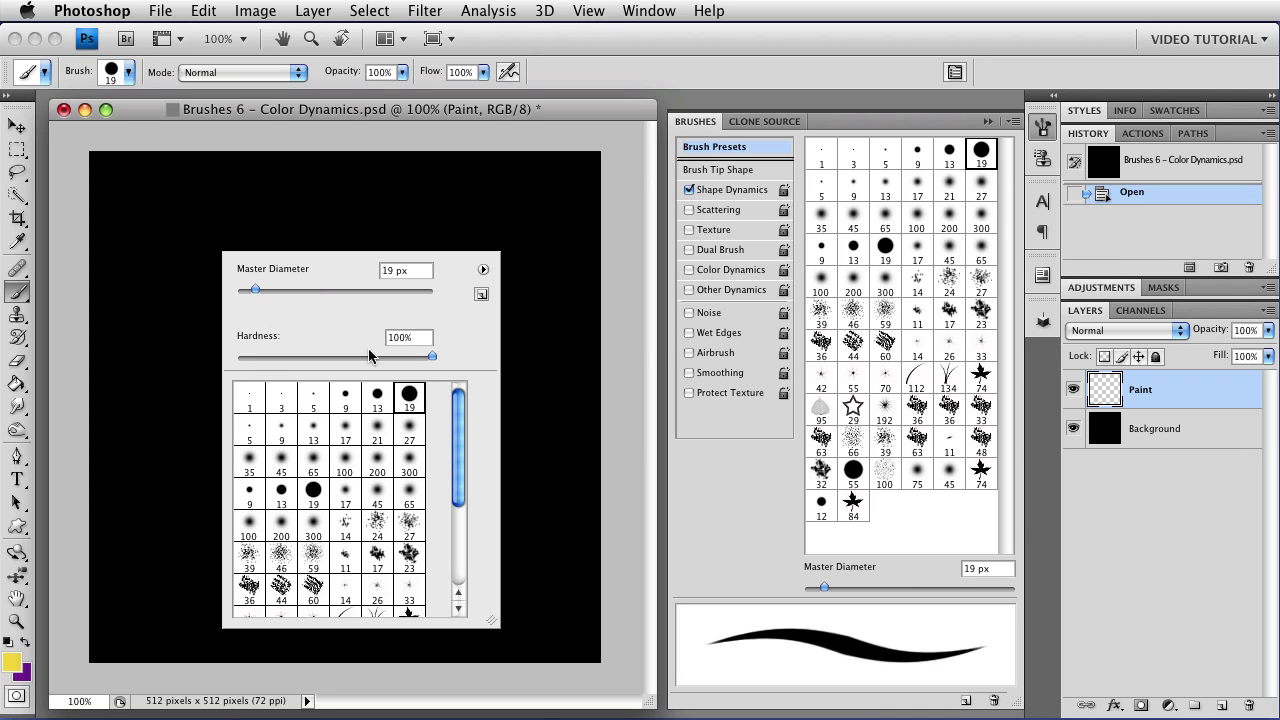
pyautogui.moveTo(255, 292); pyautogui.dragTo(282, 299)
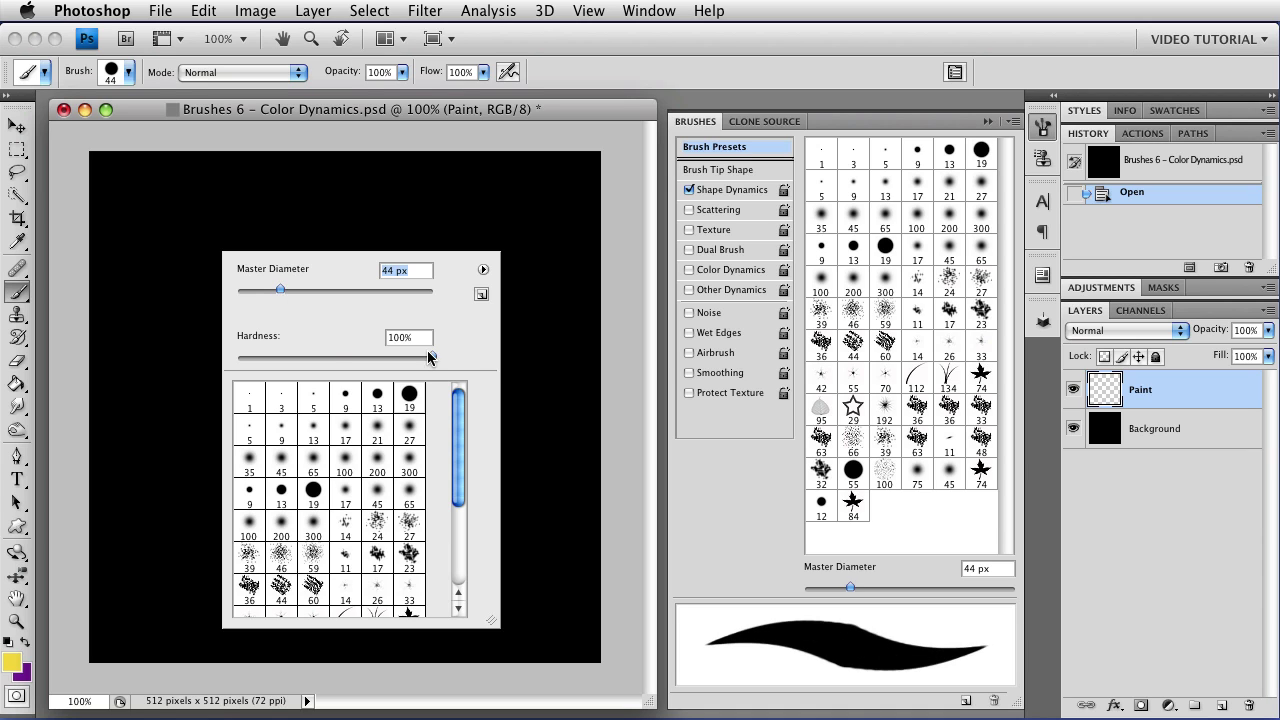
pyautogui.click(727, 490)
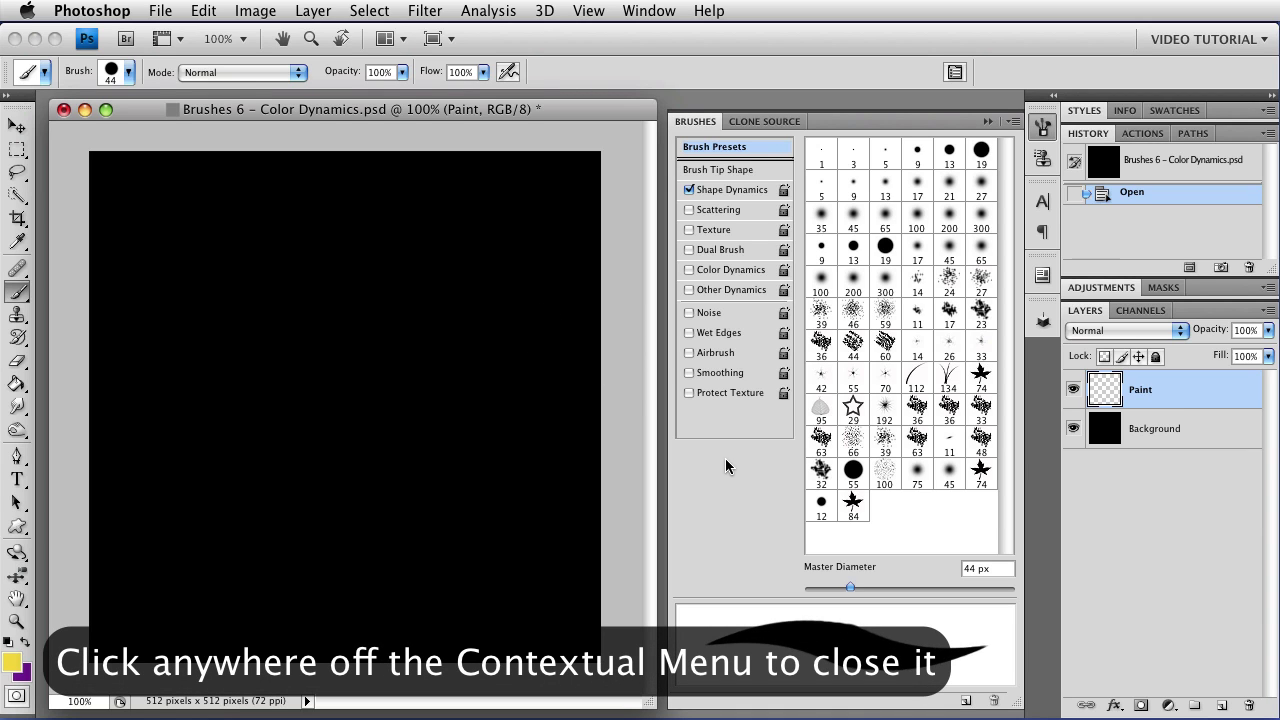
# Uncheck Shape Dynamics and enable Color Dynamics with its jitter settings displayed
pyautogui.click(698, 191)
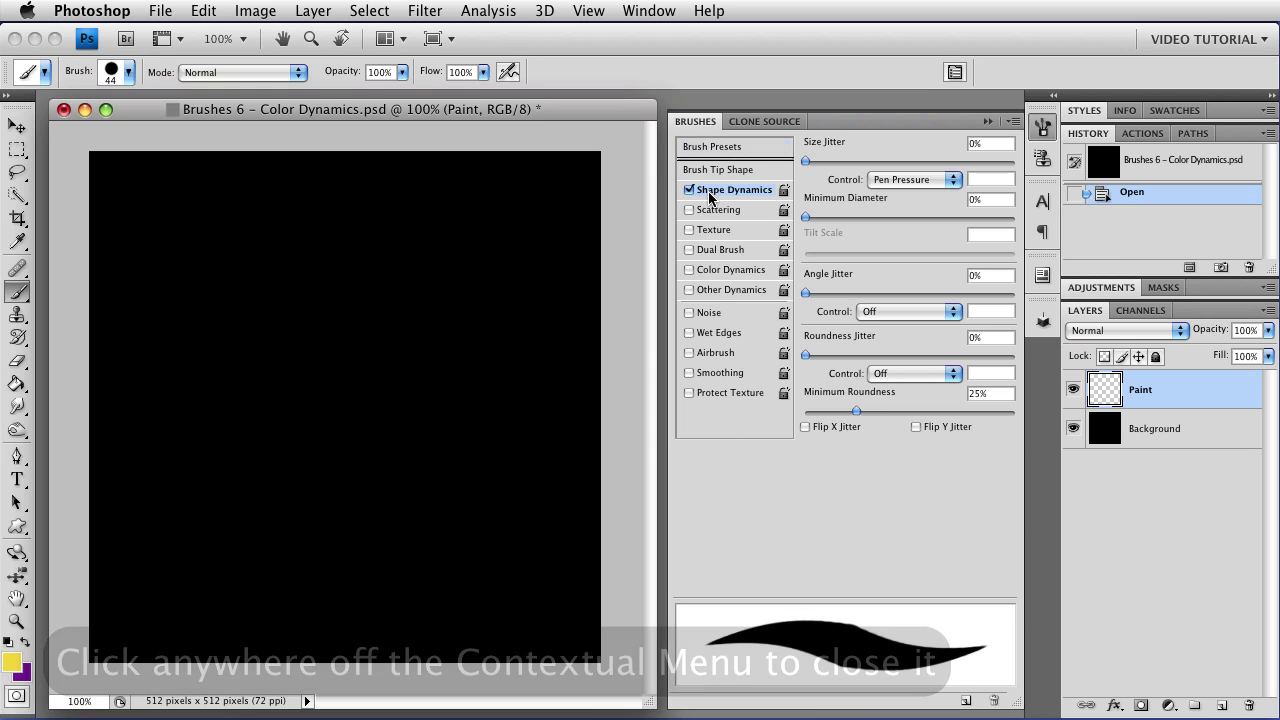
pyautogui.click(689, 191)
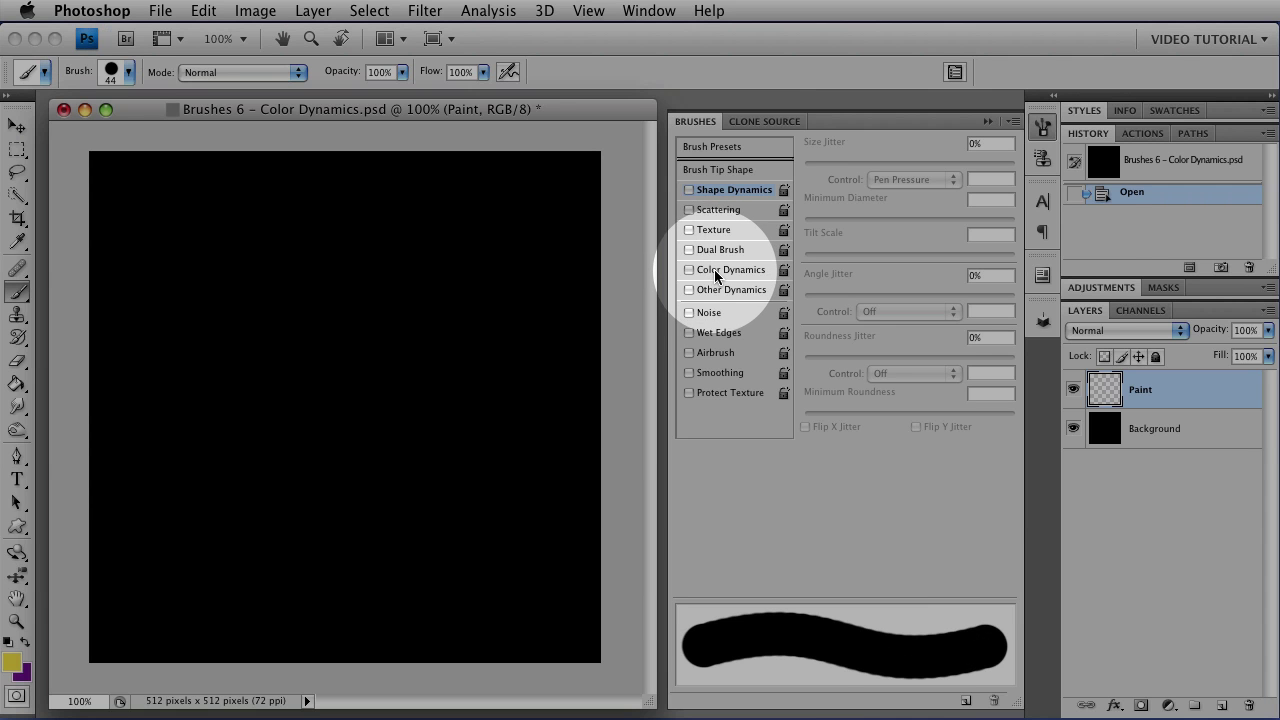
pyautogui.click(716, 274)
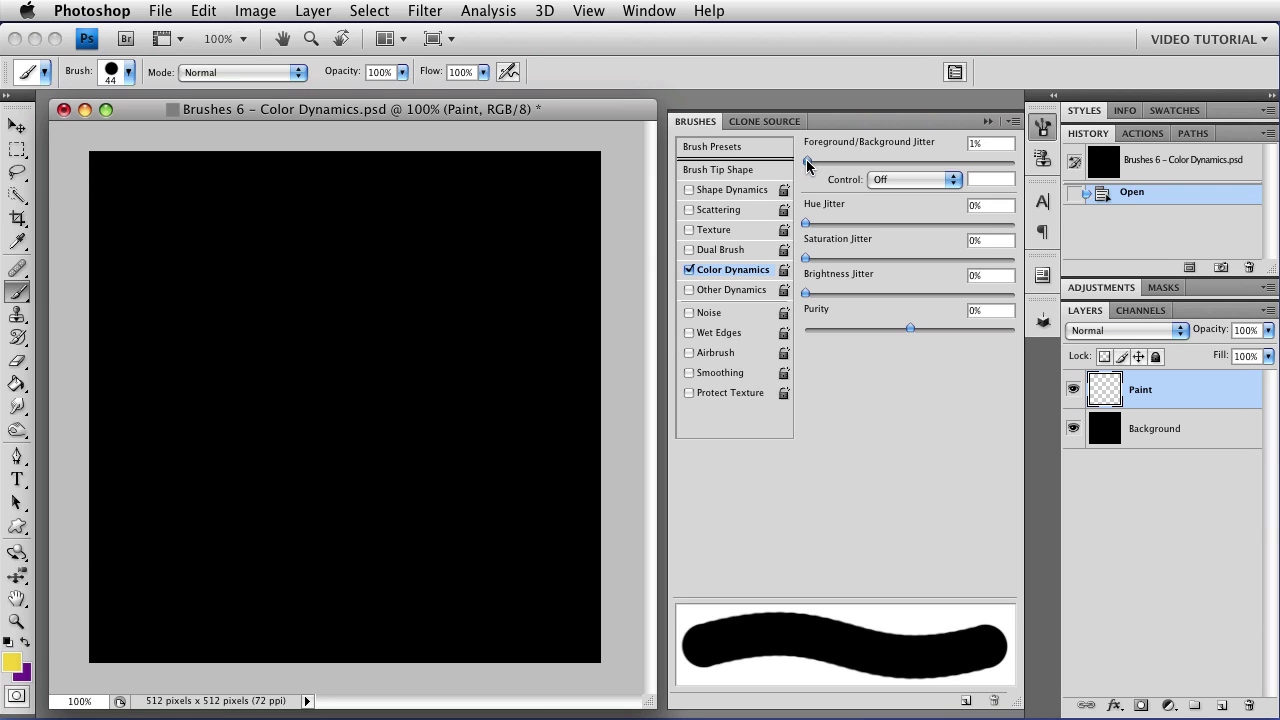
# Paint wavy test strokes at foreground/background jitter of about 14%, 50% and 100%
pyautogui.moveTo(808, 164); pyautogui.dragTo(829, 164)
pyautogui.moveTo(165, 230)
pyautogui.mouseDown()
pyautogui.moveTo(251, 423)
pyautogui.moveTo(263, 600)
pyautogui.mouseUp()
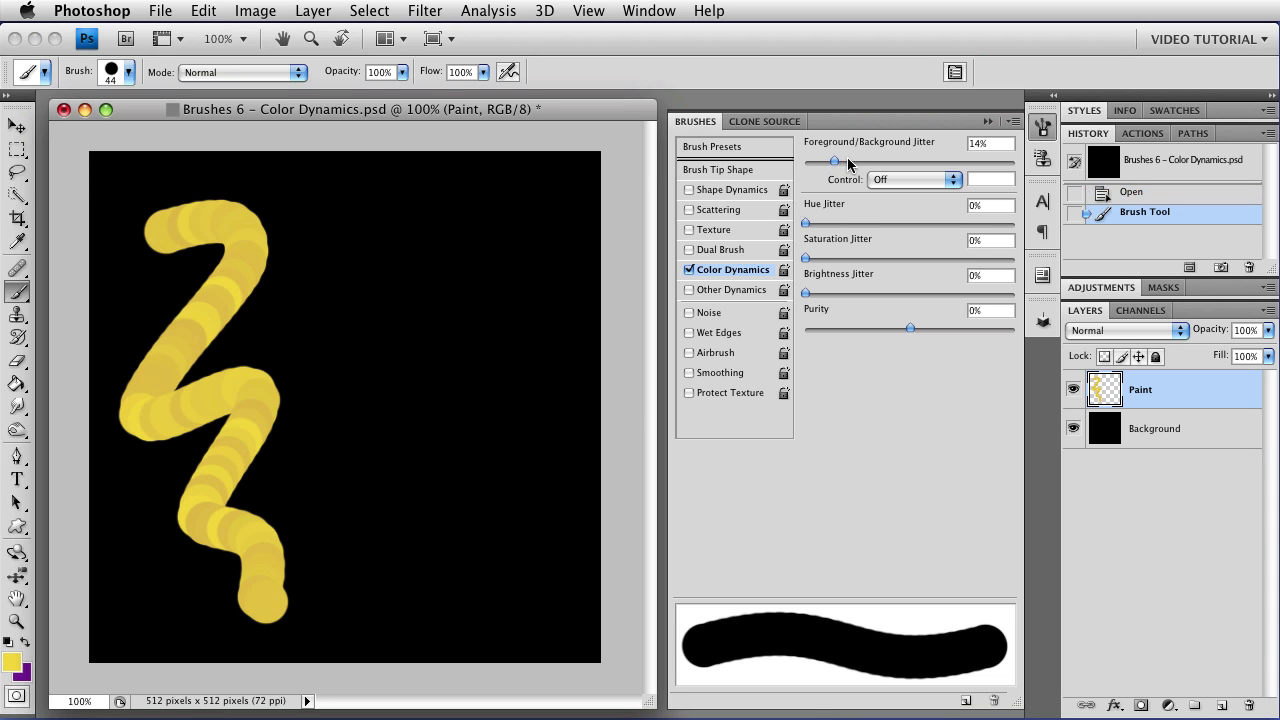
pyautogui.moveTo(898, 160); pyautogui.dragTo(910, 160)
pyautogui.moveTo(337, 217); pyautogui.dragTo(425, 548)
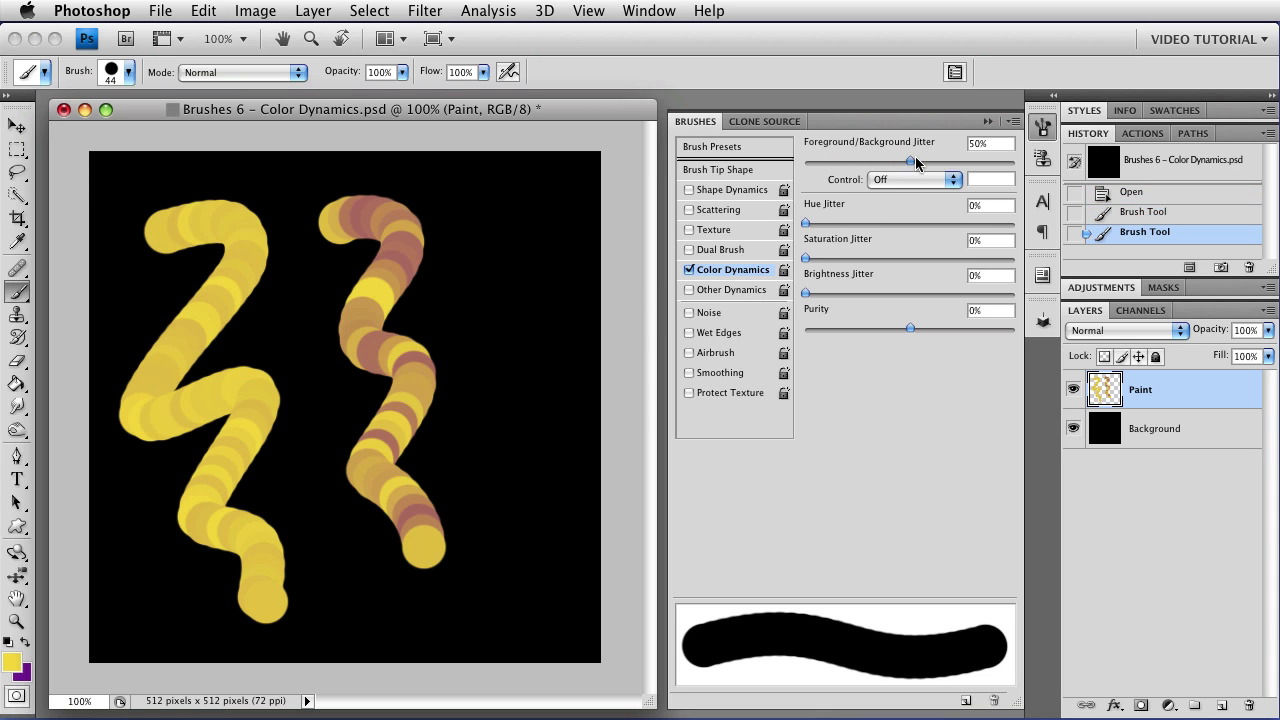
pyautogui.click(1012, 161)
pyautogui.click(470, 226)
pyautogui.moveTo(470, 226)
pyautogui.mouseDown()
pyautogui.moveTo(533, 422)
pyautogui.moveTo(545, 615)
pyautogui.mouseUp()
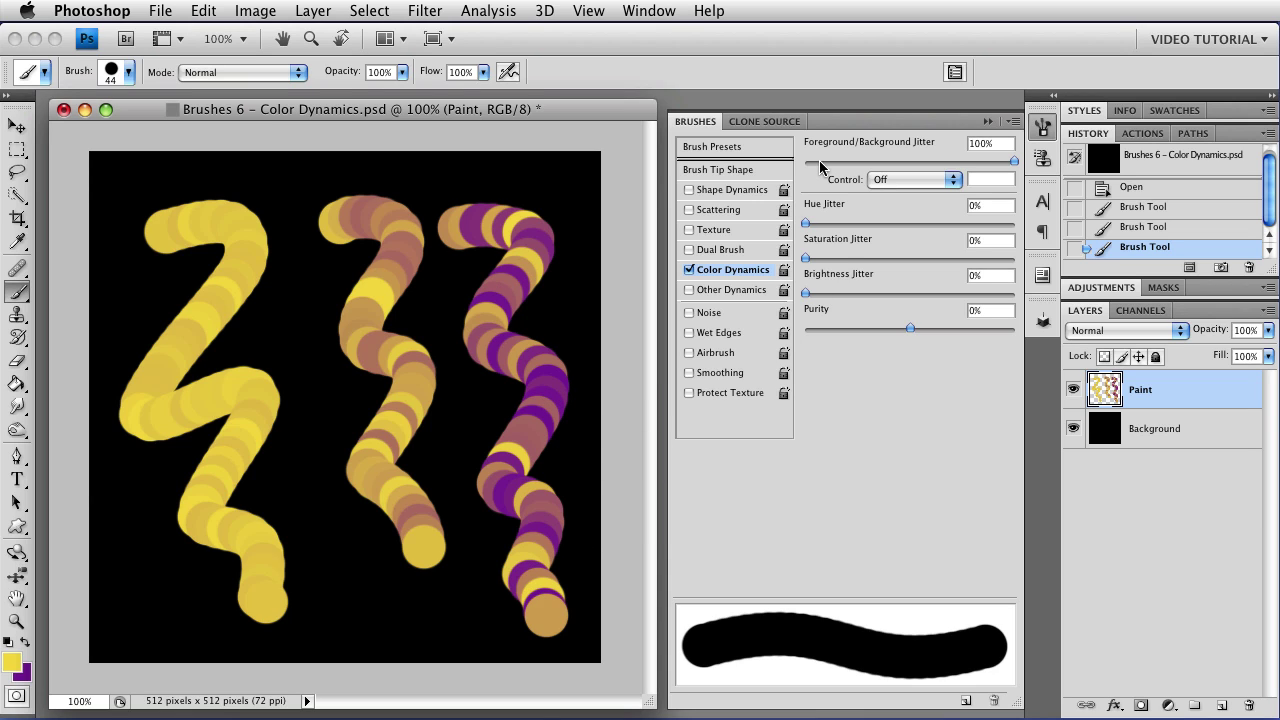
# Reset foreground/background jitter to 0% and set its Control to Fade
pyautogui.moveTo(820, 163); pyautogui.dragTo(805, 161)
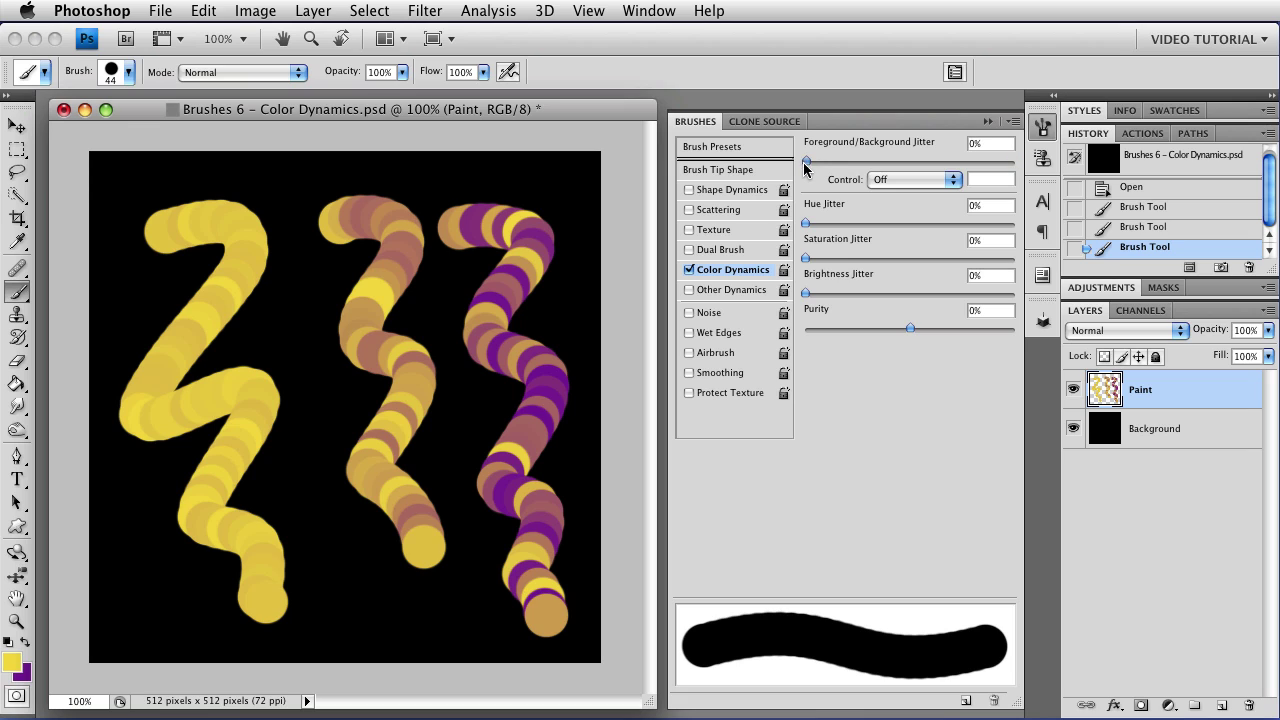
pyautogui.click(885, 182)
pyautogui.click(895, 197)
# Undo the three test strokes to clear the canvas
pyautogui.press('super+z')
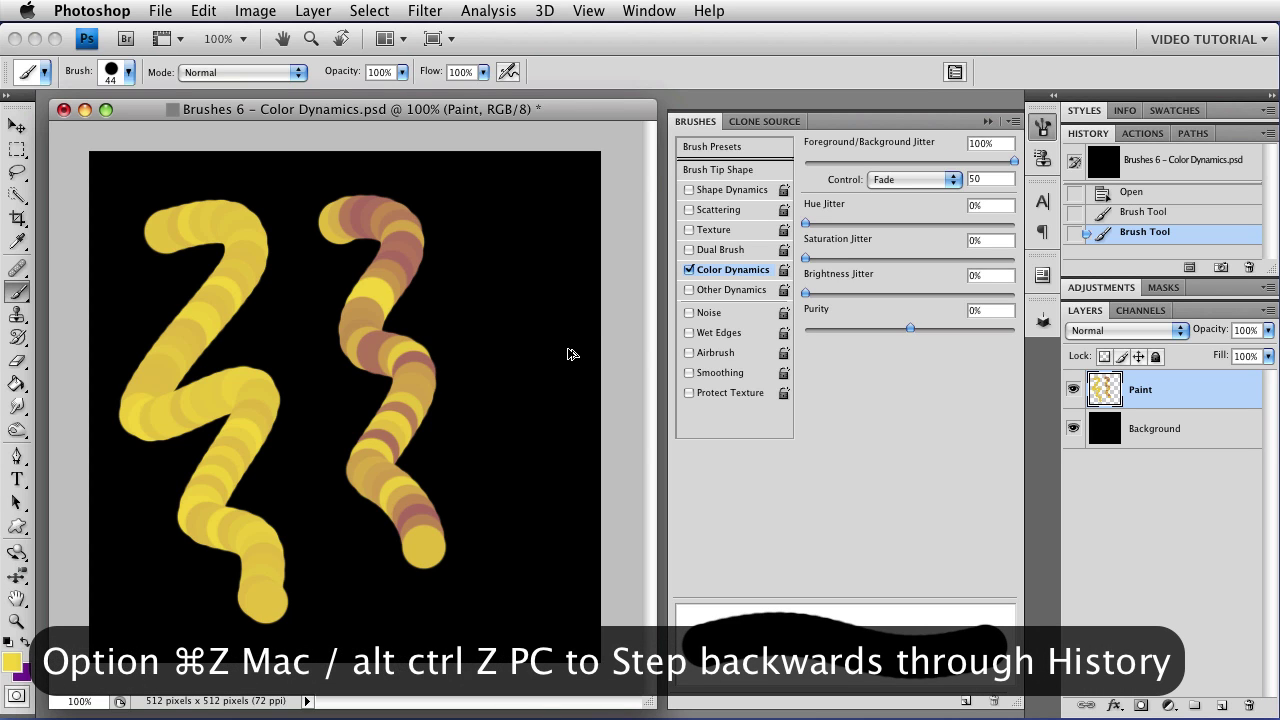
pyautogui.press('alt+super+z')
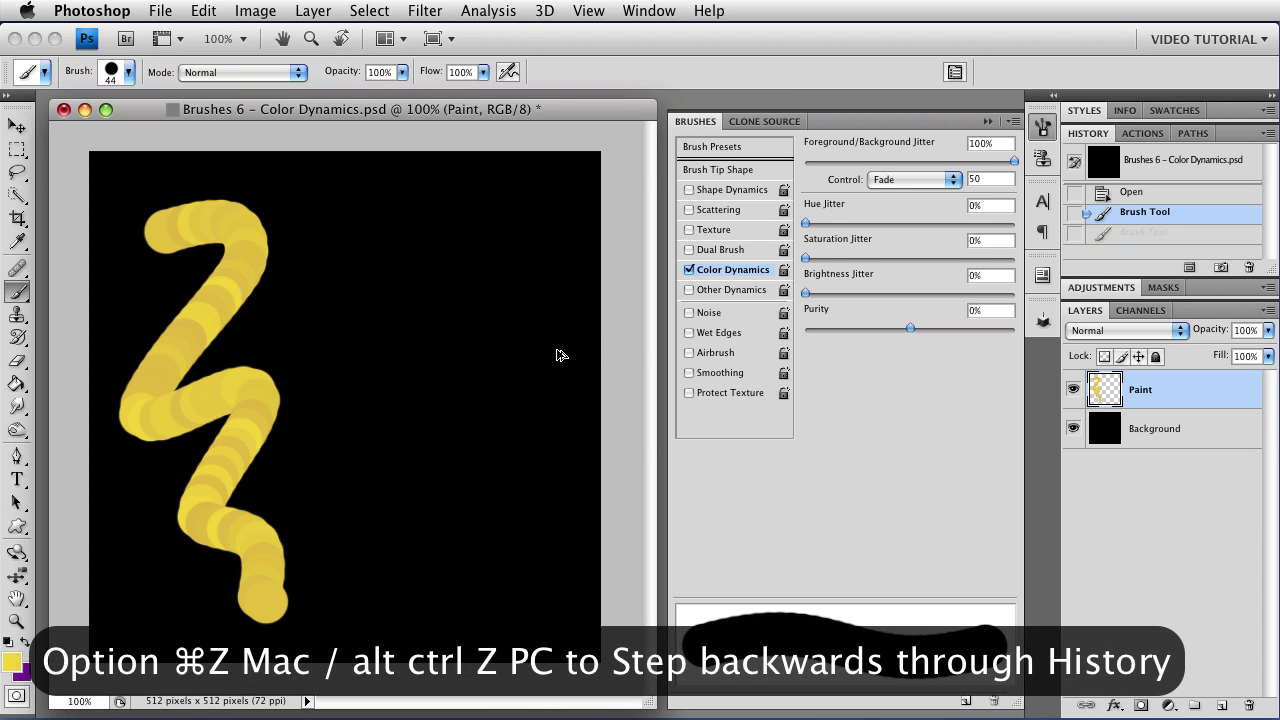
pyautogui.press('alt+super+z')
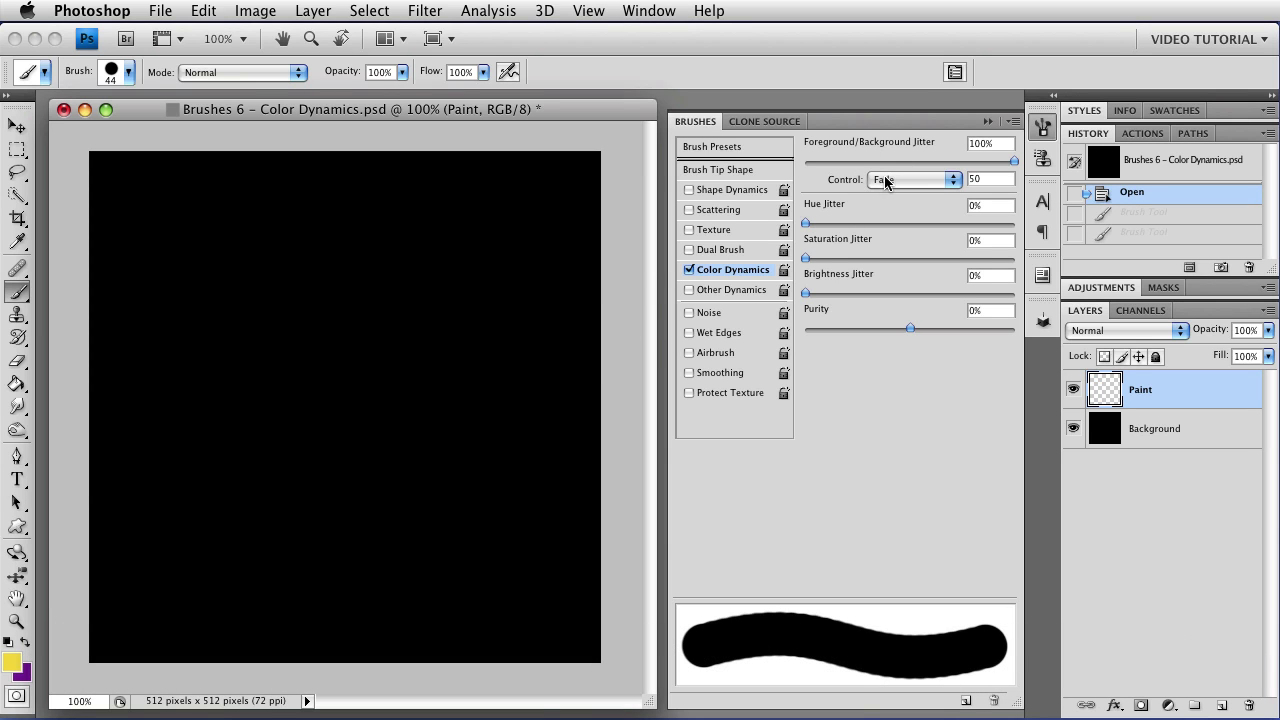
# With jitter at 0% and Control on Fade 50, paint a stroke fading yellow to purple
pyautogui.moveTo(845, 161); pyautogui.dragTo(791, 168)
pyautogui.click(904, 180)
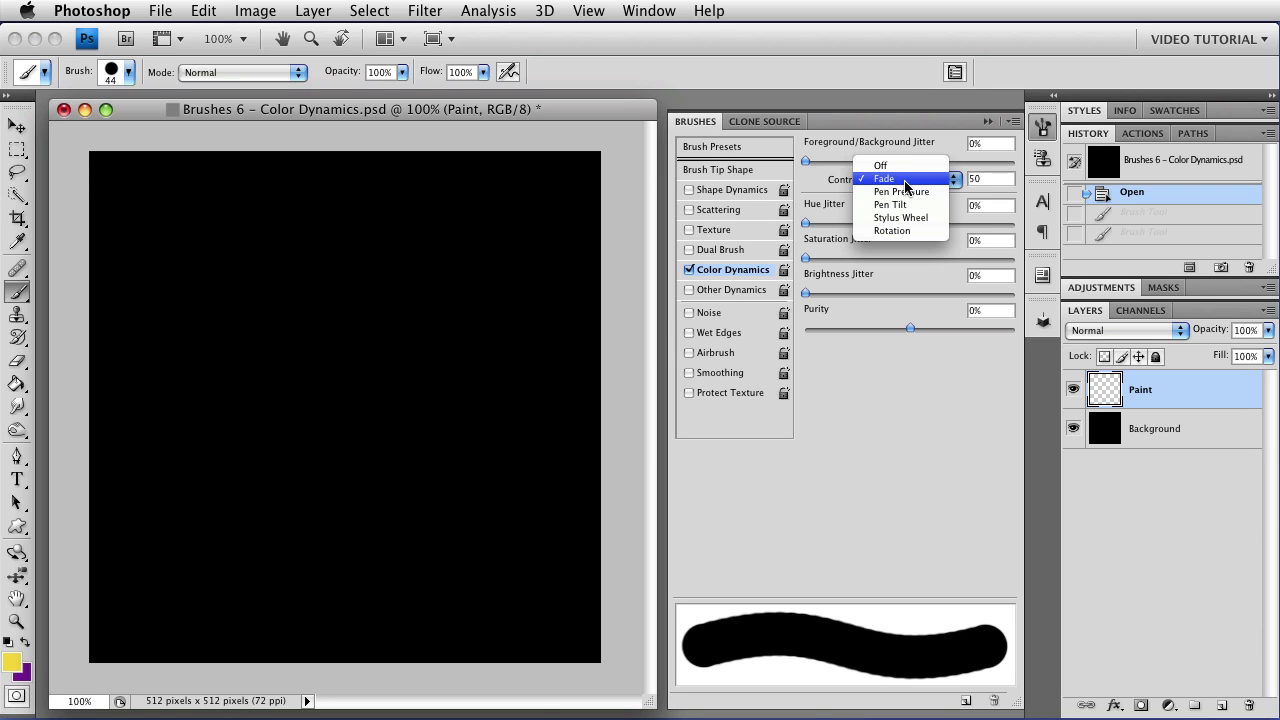
pyautogui.click(904, 179)
pyautogui.click(904, 179)
pyautogui.click(956, 182)
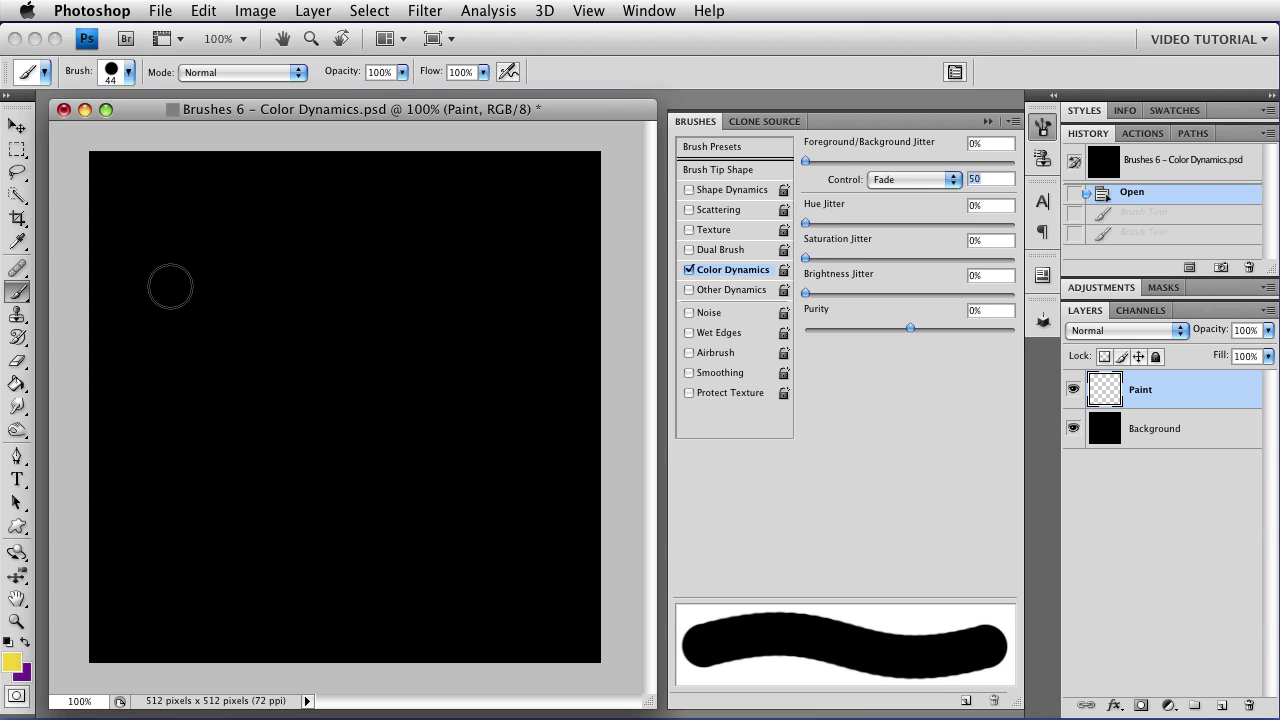
pyautogui.moveTo(150, 287)
pyautogui.mouseDown()
pyautogui.moveTo(222, 206)
pyautogui.moveTo(278, 210)
pyautogui.moveTo(186, 400)
pyautogui.moveTo(206, 477)
pyautogui.moveTo(378, 353)
pyautogui.moveTo(317, 562)
pyautogui.moveTo(409, 506)
pyautogui.moveTo(484, 516)
pyautogui.moveTo(452, 591)
pyautogui.moveTo(529, 585)
pyautogui.moveTo(545, 615)
pyautogui.mouseUp()
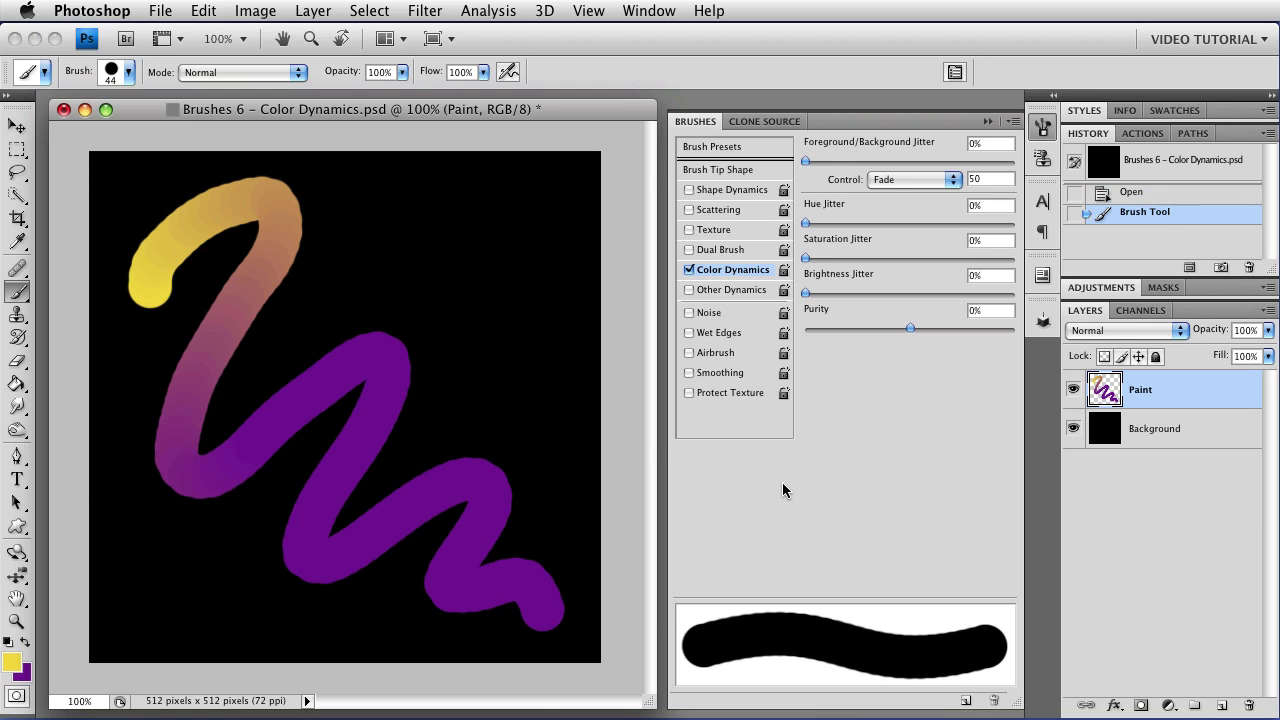
# Undo the fading stroke, set the jitter control to Pen Pressure, and paint a test stroke
pyautogui.press('super+z')
pyautogui.click(907, 179)
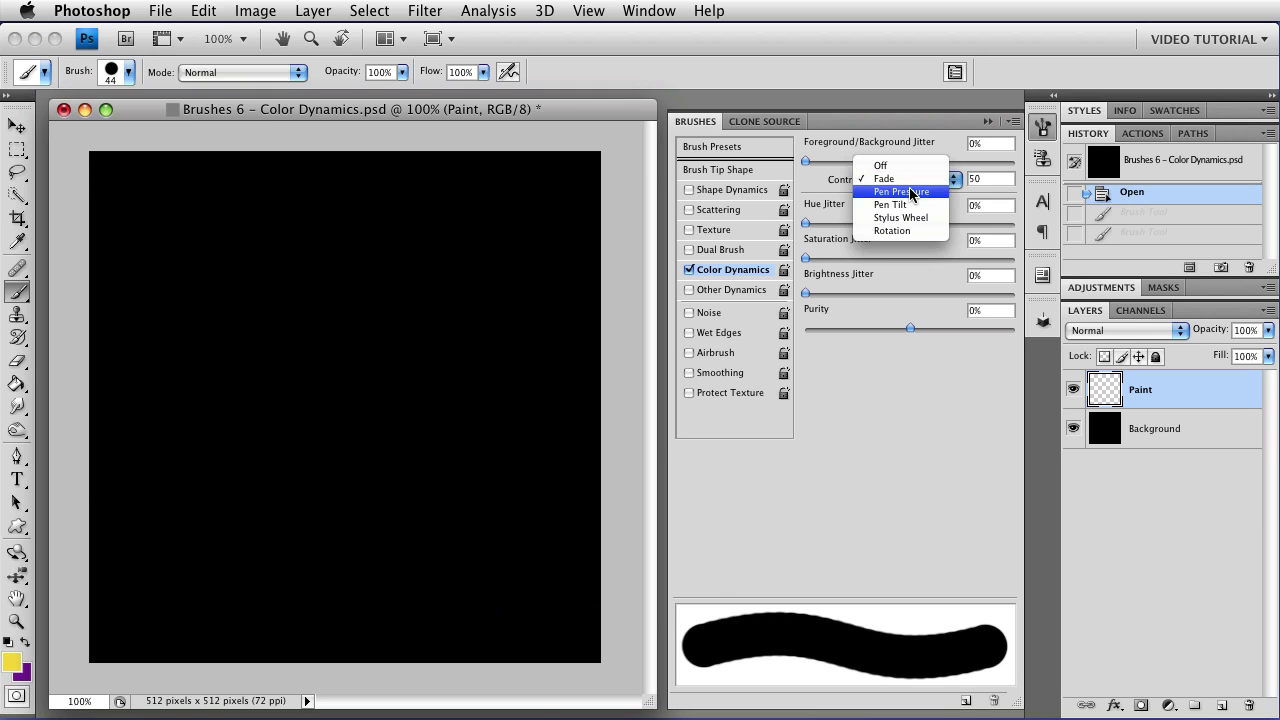
pyautogui.click(908, 193)
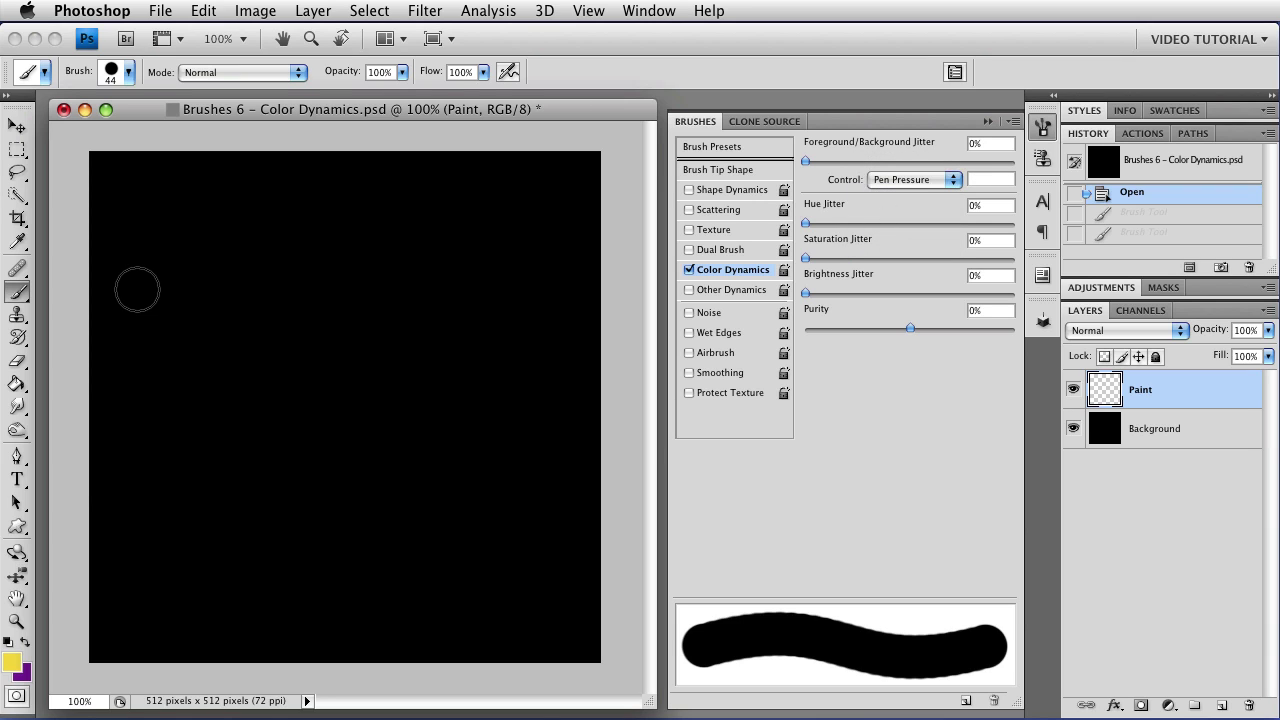
pyautogui.moveTo(131, 296)
pyautogui.mouseDown()
pyautogui.moveTo(188, 218)
pyautogui.moveTo(228, 223)
pyautogui.moveTo(176, 331)
pyautogui.moveTo(167, 435)
pyautogui.moveTo(262, 306)
pyautogui.moveTo(351, 258)
pyautogui.moveTo(298, 410)
pyautogui.moveTo(280, 518)
pyautogui.moveTo(374, 426)
pyautogui.moveTo(452, 395)
pyautogui.moveTo(392, 530)
pyautogui.moveTo(425, 543)
pyautogui.moveTo(511, 488)
pyautogui.moveTo(495, 571)
pyautogui.moveTo(555, 601)
pyautogui.mouseUp()
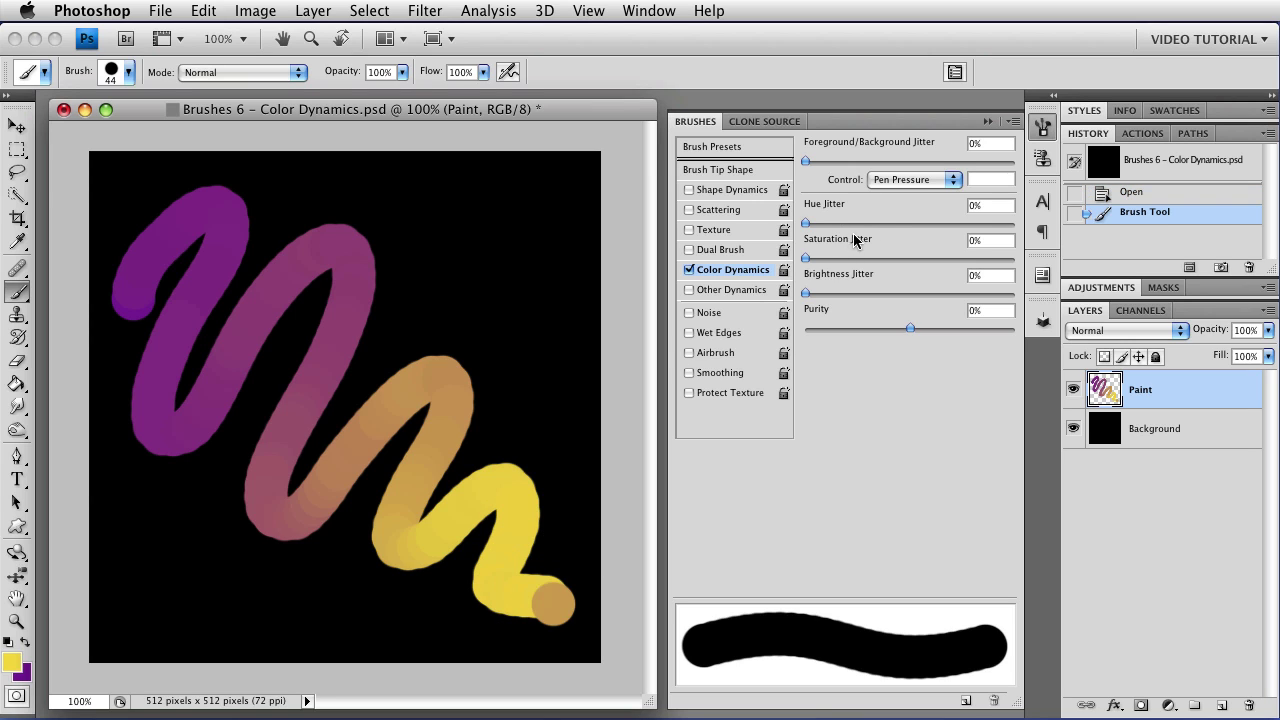
# Undo that stroke, switch the jitter control to Pen Tilt, and paint another test stroke
pyautogui.press('super+z')
pyautogui.click(902, 180)
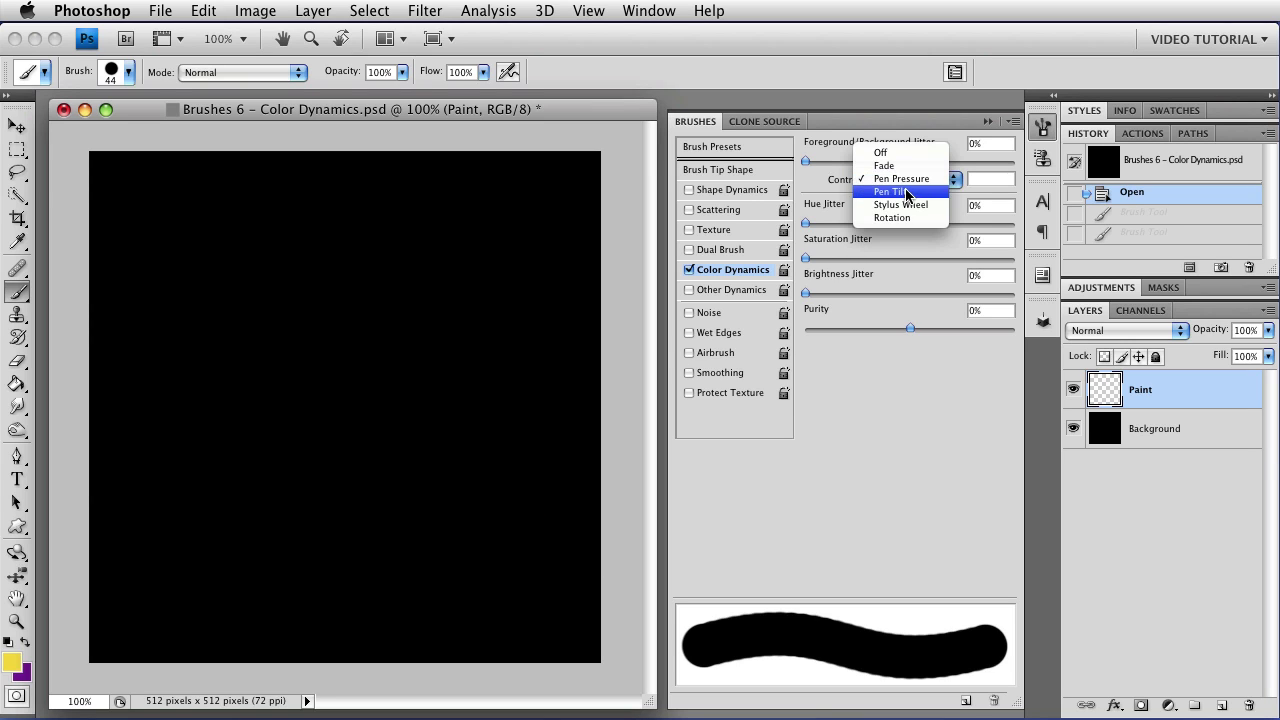
pyautogui.click(904, 192)
pyautogui.moveTo(157, 232)
pyautogui.mouseDown()
pyautogui.moveTo(271, 202)
pyautogui.moveTo(155, 356)
pyautogui.moveTo(151, 383)
pyautogui.moveTo(246, 335)
pyautogui.moveTo(320, 320)
pyautogui.moveTo(166, 529)
pyautogui.moveTo(361, 401)
pyautogui.moveTo(301, 532)
pyautogui.moveTo(319, 559)
pyautogui.moveTo(428, 437)
pyautogui.moveTo(453, 484)
pyautogui.moveTo(440, 579)
pyautogui.moveTo(483, 507)
pyautogui.moveTo(529, 495)
pyautogui.moveTo(527, 612)
pyautogui.moveTo(549, 551)
pyautogui.moveTo(572, 615)
pyautogui.mouseUp()
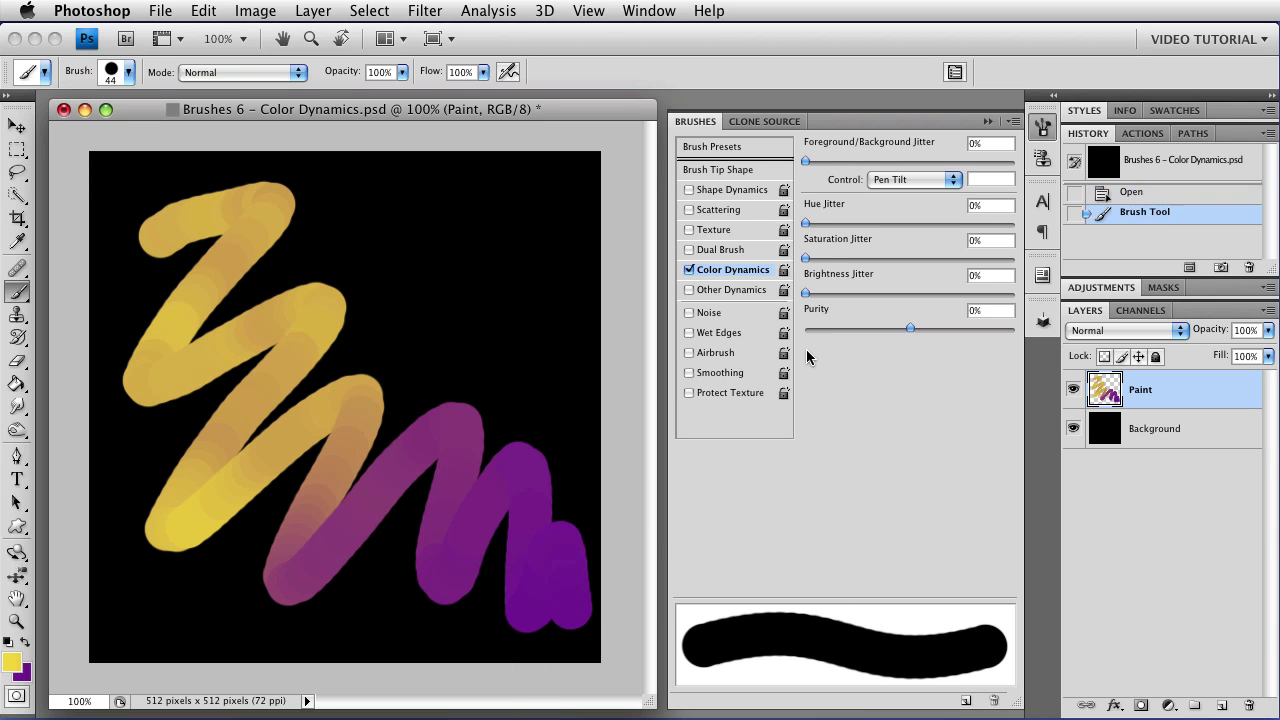
# Undo the tilt stroke, set the jitter control to Stylus Wheel, and paint a test dab
pyautogui.press('super+alt+z')
pyautogui.press('super+alt+z')
pyautogui.click(897, 180)
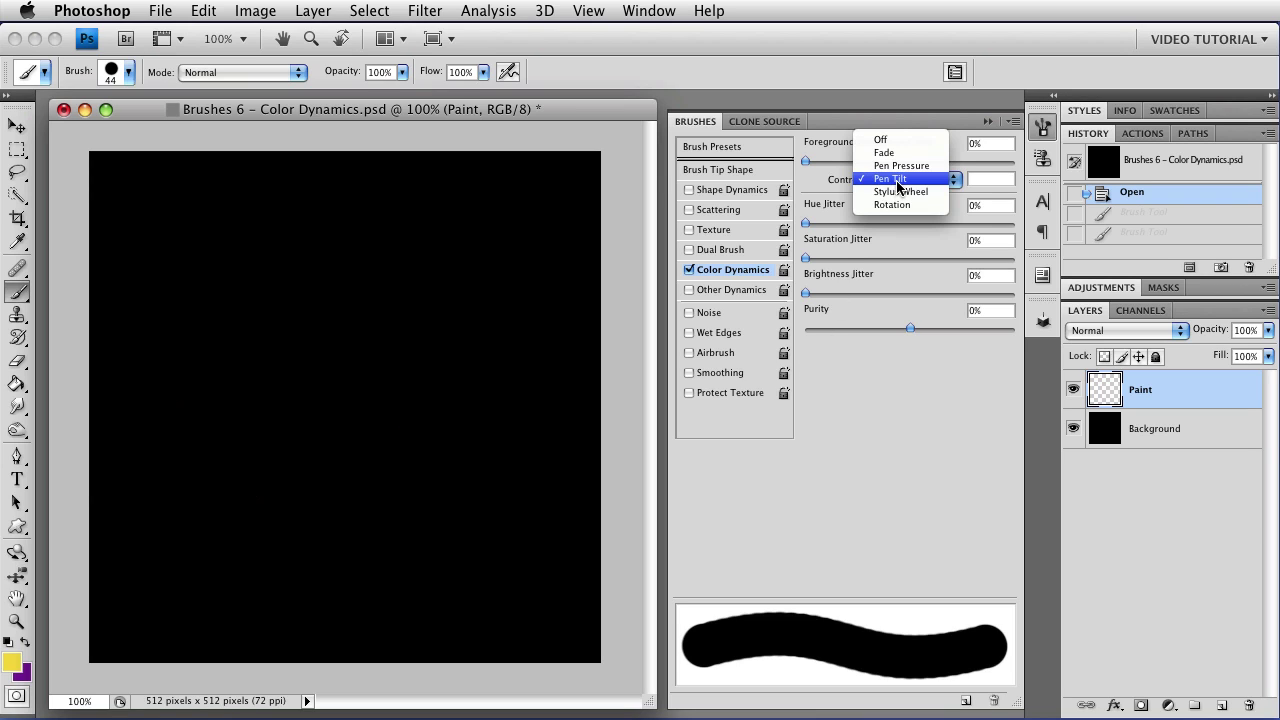
pyautogui.click(899, 192)
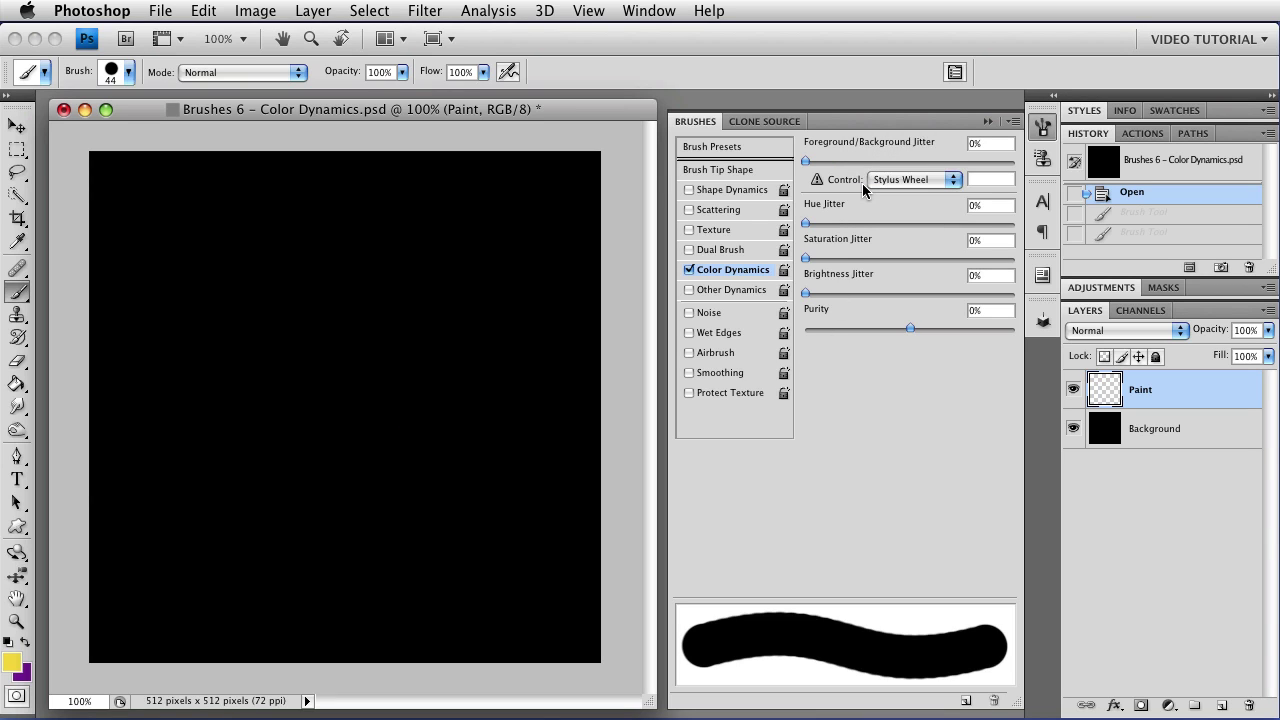
pyautogui.moveTo(122, 213)
pyautogui.mouseDown()
pyautogui.moveTo(175, 184)
pyautogui.moveTo(190, 217)
pyautogui.moveTo(138, 292)
pyautogui.moveTo(105, 377)
pyautogui.moveTo(180, 316)
pyautogui.moveTo(266, 204)
pyautogui.moveTo(268, 237)
pyautogui.moveTo(186, 368)
pyautogui.moveTo(177, 413)
pyautogui.moveTo(272, 318)
pyautogui.moveTo(311, 307)
pyautogui.moveTo(268, 466)
pyautogui.moveTo(366, 418)
pyautogui.moveTo(344, 513)
pyautogui.moveTo(448, 495)
pyautogui.moveTo(417, 568)
pyautogui.moveTo(508, 592)
pyautogui.mouseUp()
# Switch the jitter control to Rotation and paint two test strokes, undoing each one
pyautogui.press('super+alt+z')
pyautogui.press('super+alt+z')
pyautogui.click(905, 179)
pyautogui.click(884, 195)
pyautogui.moveTo(165, 268)
pyautogui.mouseDown()
pyautogui.moveTo(271, 219)
pyautogui.moveTo(280, 277)
pyautogui.moveTo(219, 478)
pyautogui.moveTo(277, 451)
pyautogui.moveTo(371, 352)
pyautogui.moveTo(396, 420)
pyautogui.moveTo(393, 514)
pyautogui.moveTo(455, 532)
pyautogui.moveTo(510, 509)
pyautogui.moveTo(520, 602)
pyautogui.moveTo(557, 604)
pyautogui.moveTo(578, 635)
pyautogui.mouseUp()
pyautogui.press('super+z')
pyautogui.moveTo(188, 235)
pyautogui.mouseDown()
pyautogui.moveTo(165, 262)
pyautogui.moveTo(309, 286)
pyautogui.moveTo(357, 563)
pyautogui.moveTo(471, 591)
pyautogui.moveTo(515, 625)
pyautogui.mouseUp()
pyautogui.press('super+z')
# Set the jitter control back to Fade, jitter to 30%, and paint a yellow-orange fading stroke
pyautogui.click(900, 180)
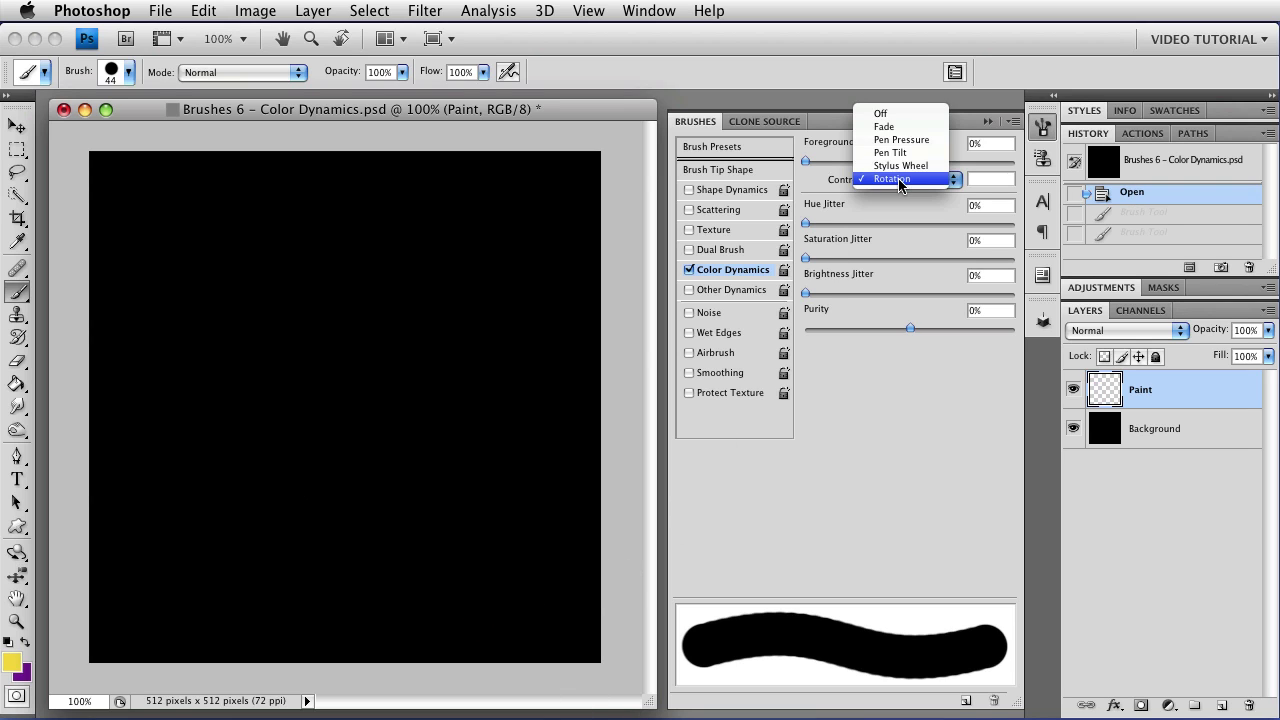
pyautogui.click(907, 127)
pyautogui.moveTo(808, 163); pyautogui.dragTo(868, 162)
pyautogui.moveTo(152, 264)
pyautogui.mouseDown()
pyautogui.moveTo(205, 202)
pyautogui.moveTo(248, 218)
pyautogui.moveTo(162, 390)
pyautogui.moveTo(184, 450)
pyautogui.moveTo(294, 313)
pyautogui.moveTo(332, 351)
pyautogui.moveTo(305, 525)
pyautogui.moveTo(452, 435)
pyautogui.moveTo(462, 552)
pyautogui.moveTo(518, 605)
pyautogui.mouseUp()
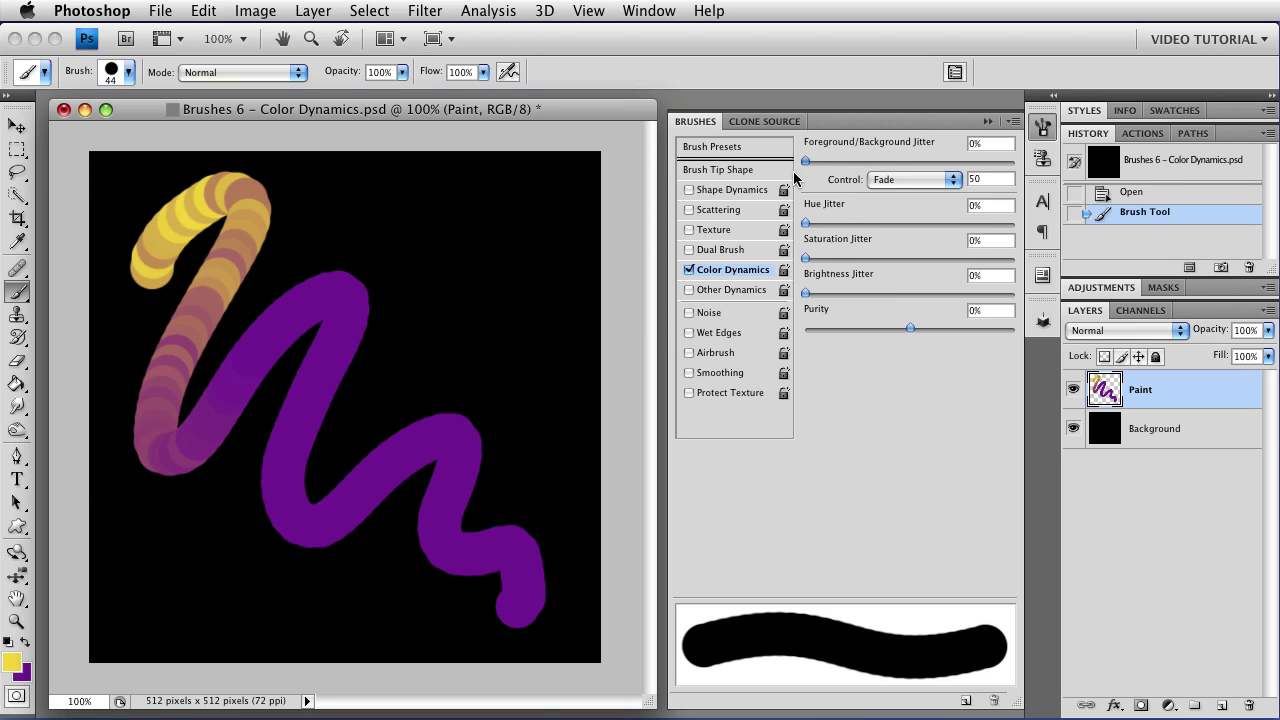
# Turn the foreground/background jitter control Off and undo the faded stroke
pyautogui.click(892, 178)
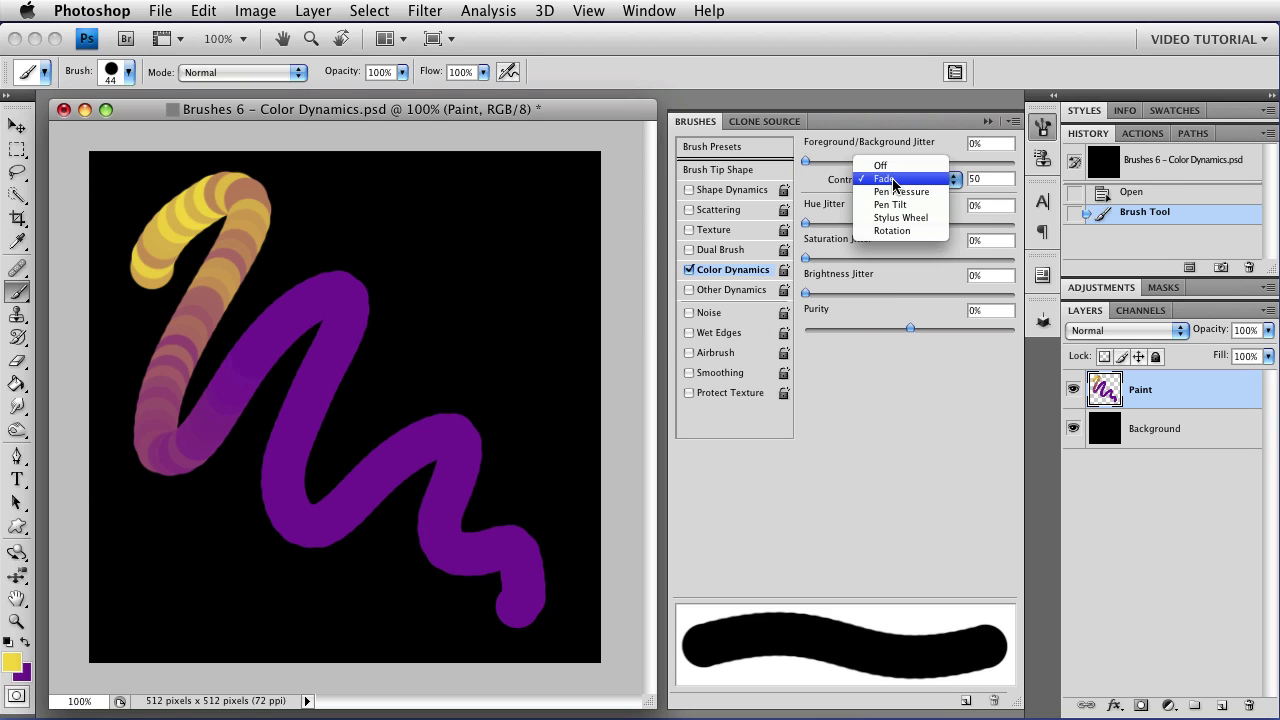
pyautogui.click(885, 164)
pyautogui.press('super+alt+z')
pyautogui.press('super+alt+z')
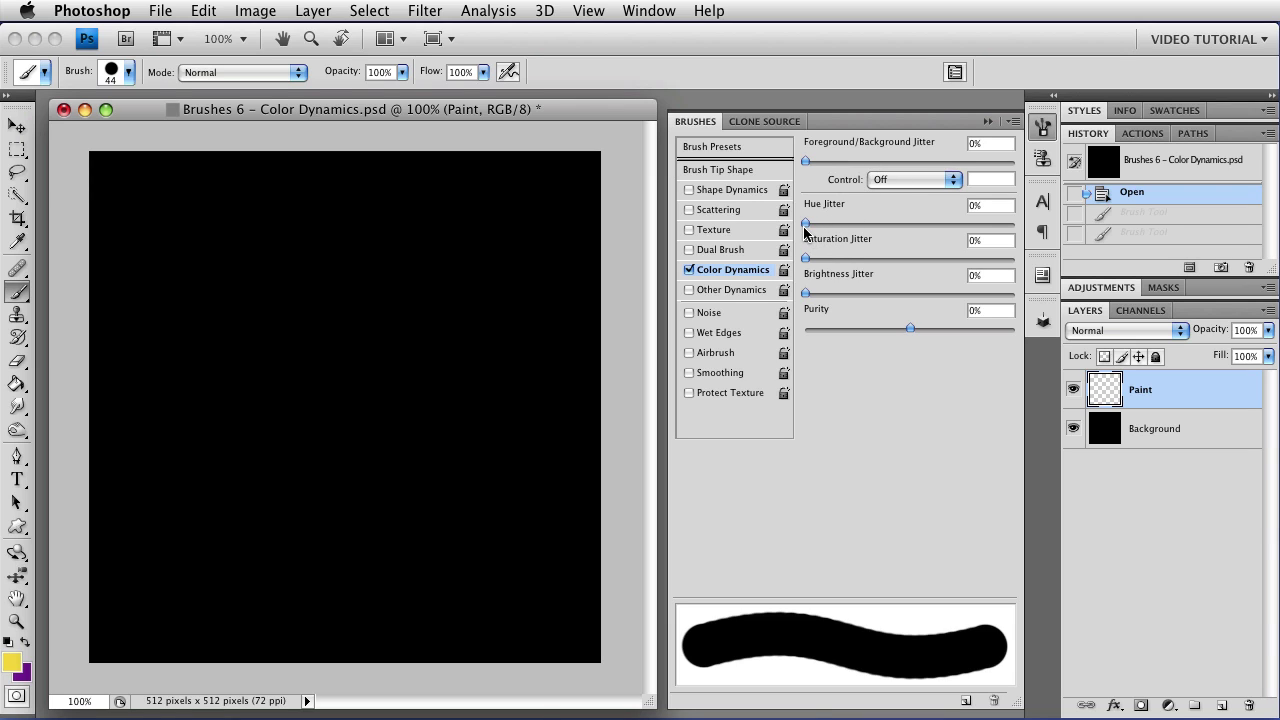
# Paint one squiggle at about 15% hue jitter and another at 100% hue jitter
pyautogui.moveTo(805, 224); pyautogui.dragTo(836, 223)
pyautogui.moveTo(162, 215)
pyautogui.mouseDown()
pyautogui.moveTo(154, 355)
pyautogui.moveTo(222, 377)
pyautogui.moveTo(161, 476)
pyautogui.moveTo(218, 480)
pyautogui.moveTo(181, 555)
pyautogui.moveTo(194, 590)
pyautogui.moveTo(262, 625)
pyautogui.mouseUp()
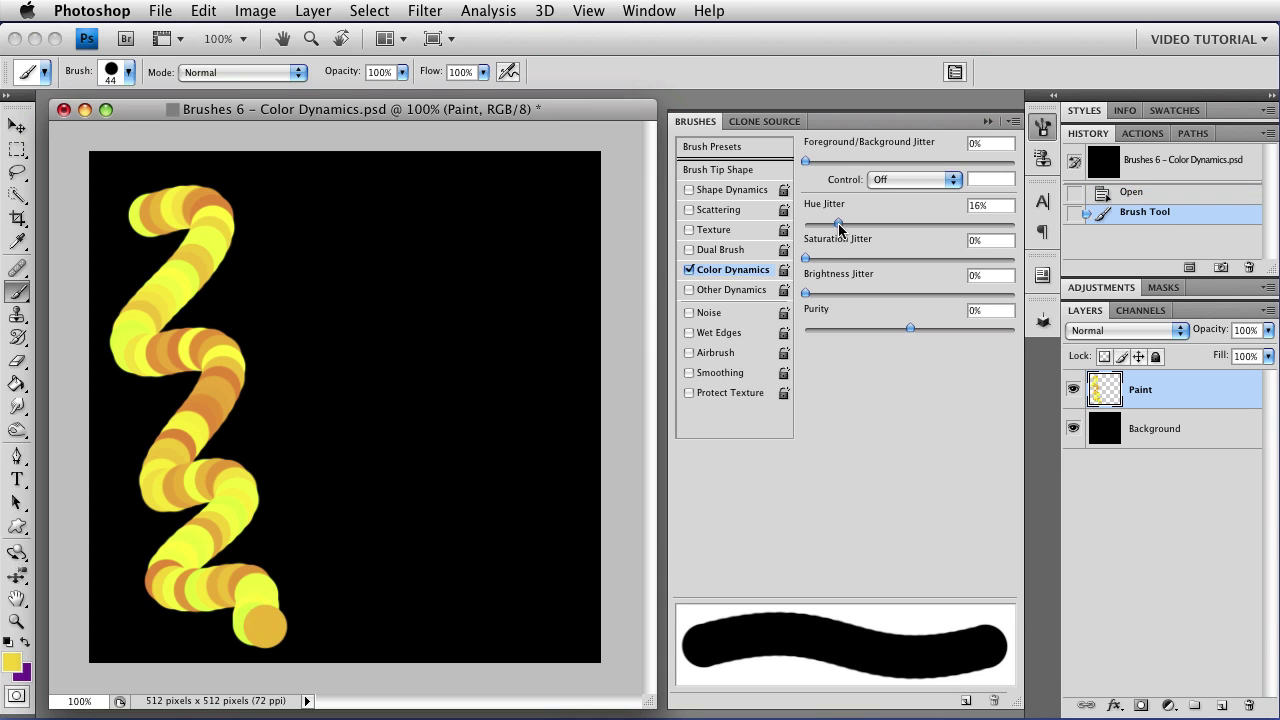
pyautogui.moveTo(840, 223); pyautogui.dragTo(1010, 218)
pyautogui.moveTo(312, 210)
pyautogui.mouseDown()
pyautogui.moveTo(439, 181)
pyautogui.moveTo(327, 333)
pyautogui.moveTo(417, 351)
pyautogui.moveTo(435, 431)
pyautogui.moveTo(375, 544)
pyautogui.moveTo(502, 548)
pyautogui.moveTo(473, 608)
pyautogui.moveTo(541, 598)
pyautogui.mouseUp()
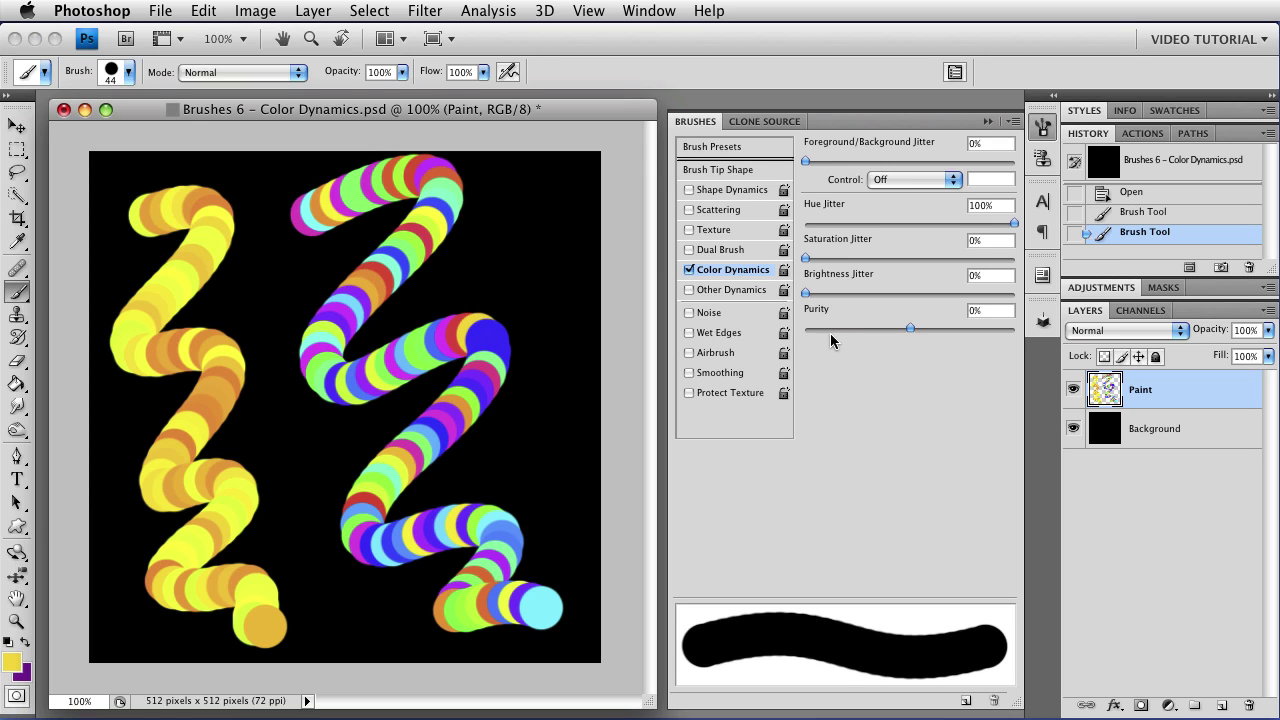
# Clear the hue strokes, reset hue jitter to 0%, and test low then 100% saturation jitter
pyautogui.press('super+alt+z')
pyautogui.press('super+alt+z')
pyautogui.click(804, 225)
pyautogui.moveTo(848, 257); pyautogui.dragTo(846, 257)
pyautogui.moveTo(158, 232)
pyautogui.mouseDown()
pyautogui.moveTo(250, 245)
pyautogui.moveTo(147, 397)
pyautogui.moveTo(220, 433)
pyautogui.moveTo(230, 516)
pyautogui.moveTo(179, 593)
pyautogui.moveTo(250, 600)
pyautogui.mouseUp()
pyautogui.moveTo(854, 258); pyautogui.dragTo(1012, 258)
pyautogui.moveTo(362, 210)
pyautogui.mouseDown()
pyautogui.moveTo(460, 194)
pyautogui.moveTo(445, 287)
pyautogui.moveTo(386, 421)
pyautogui.moveTo(497, 463)
pyautogui.moveTo(440, 566)
pyautogui.moveTo(530, 597)
pyautogui.mouseUp()
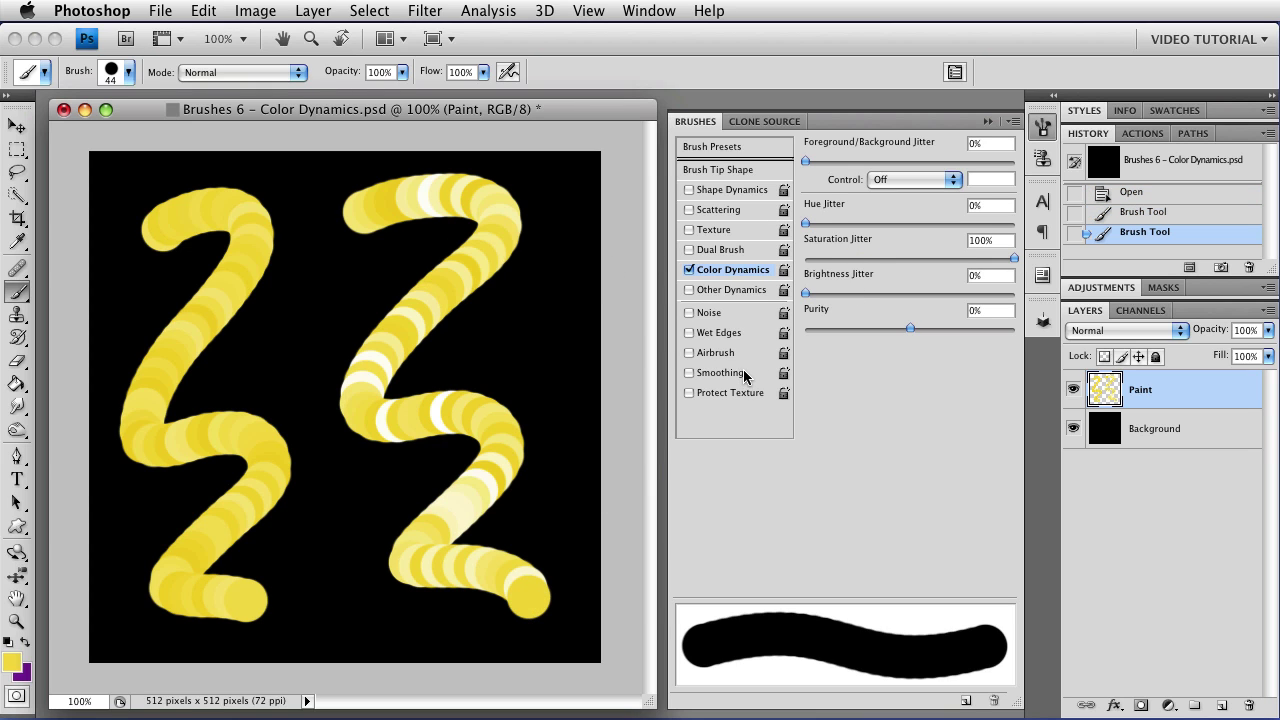
pyautogui.hotkey('ctrl', 'alt', 'z')
pyautogui.hotkey('ctrl', 'alt', 'z')
# Reset saturation jitter to 0% and test low then 92% brightness jitter, undoing the strokes
pyautogui.moveTo(818, 262); pyautogui.dragTo(805, 259)
pyautogui.moveTo(850, 297); pyautogui.dragTo(843, 297)
pyautogui.moveTo(138, 232)
pyautogui.mouseDown()
pyautogui.moveTo(255, 231)
pyautogui.moveTo(172, 355)
pyautogui.moveTo(245, 435)
pyautogui.moveTo(187, 534)
pyautogui.moveTo(220, 585)
pyautogui.mouseUp()
pyautogui.moveTo(939, 293); pyautogui.dragTo(998, 293)
pyautogui.moveTo(437, 209)
pyautogui.mouseDown()
pyautogui.moveTo(403, 397)
pyautogui.moveTo(476, 563)
pyautogui.moveTo(512, 576)
pyautogui.mouseUp()
pyautogui.hotkey('ctrl', 'z')
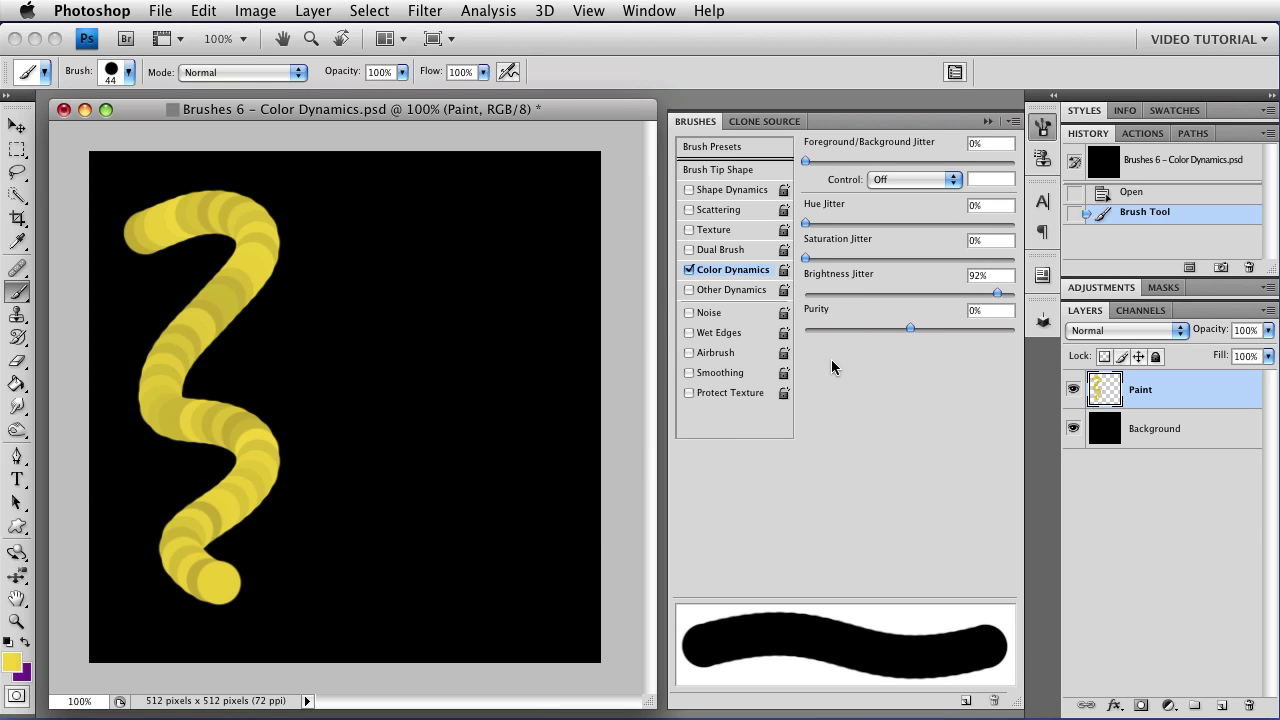
# Undo the yellow stroke, set colour Control to Fade over 50 steps, and paint a yellow-to-purple squiggle
pyautogui.hotkey('ctrl', 'z')
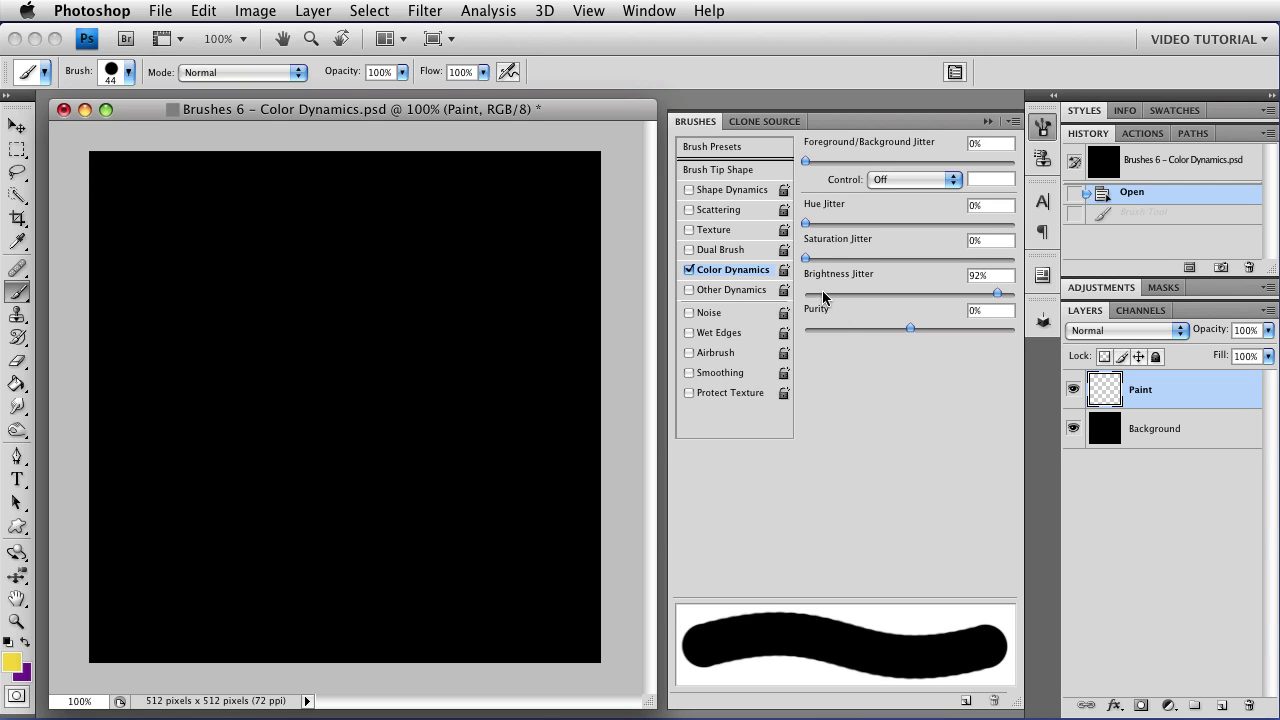
pyautogui.click(893, 180)
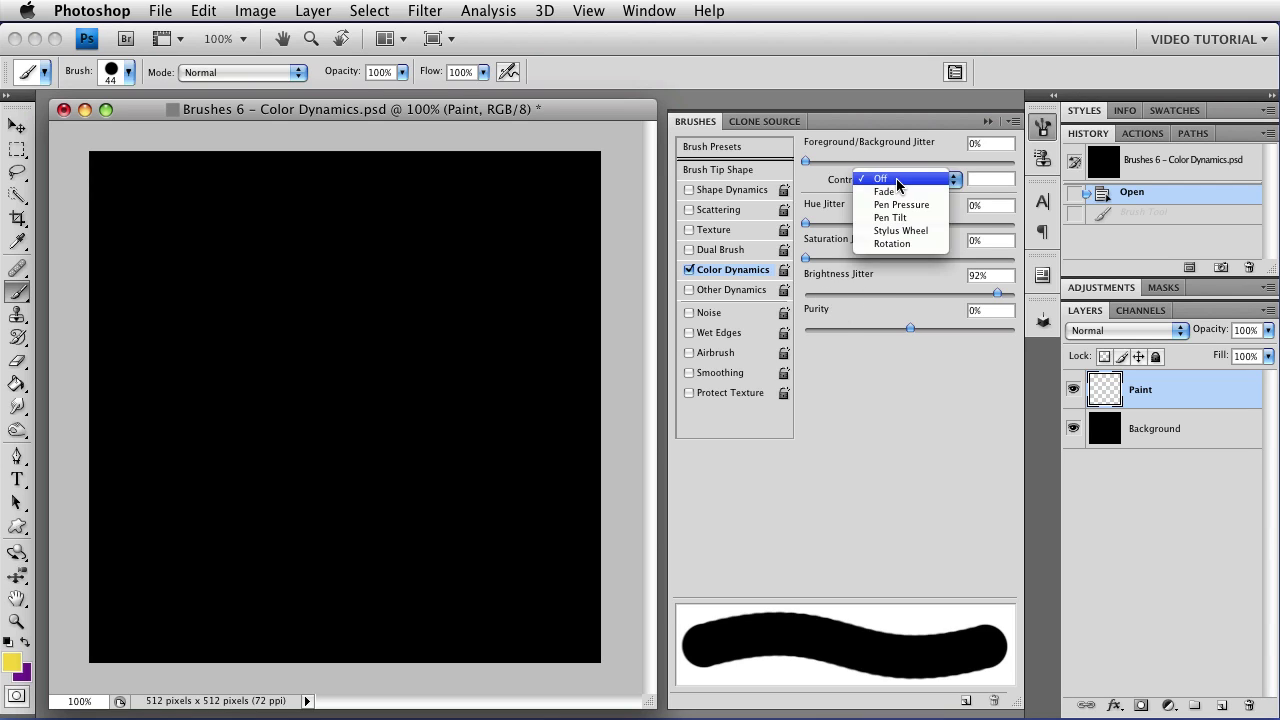
pyautogui.click(895, 190)
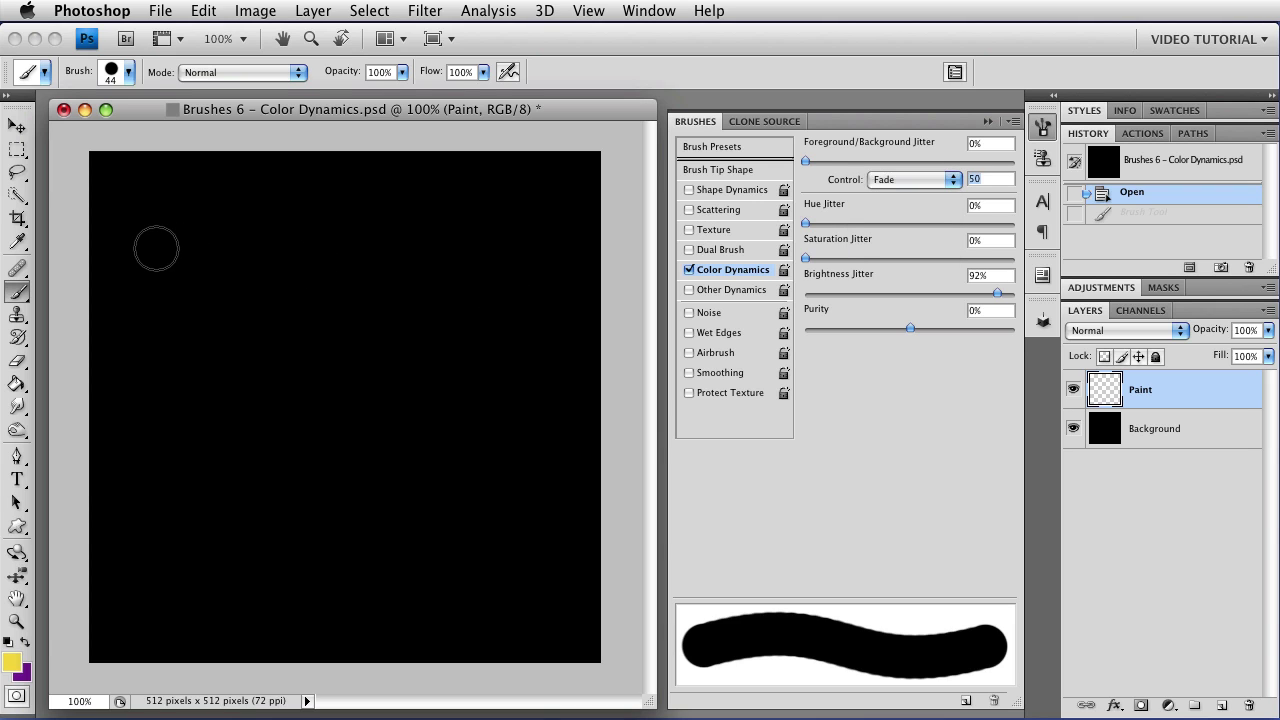
pyautogui.moveTo(150, 232)
pyautogui.mouseDown()
pyautogui.moveTo(240, 250)
pyautogui.moveTo(159, 380)
pyautogui.moveTo(213, 408)
pyautogui.moveTo(308, 380)
pyautogui.moveTo(255, 503)
pyautogui.moveTo(423, 514)
pyautogui.moveTo(447, 572)
pyautogui.moveTo(538, 590)
pyautogui.mouseUp()
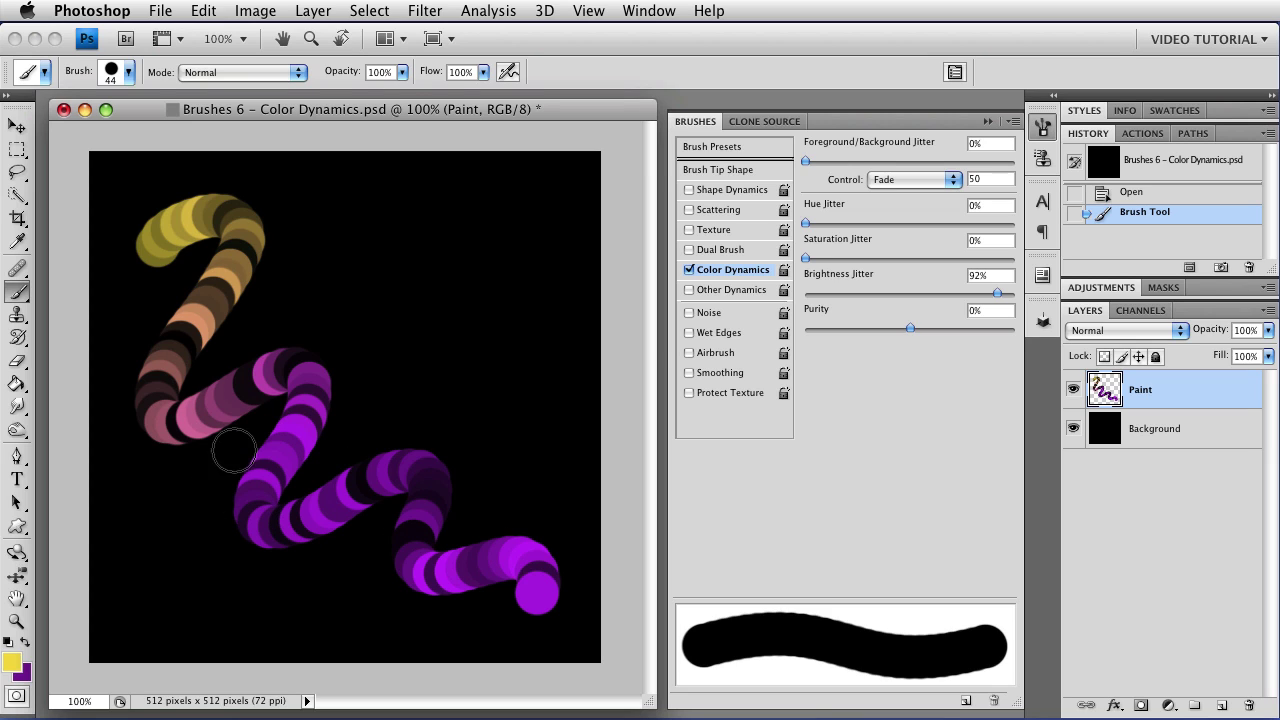
# Add 33% hue jitter and 57% saturation jitter, then paint a second multicoloured squiggle
pyautogui.moveTo(808, 222); pyautogui.dragTo(876, 222)
pyautogui.moveTo(806, 258); pyautogui.dragTo(925, 258)
pyautogui.moveTo(352, 234)
pyautogui.mouseDown()
pyautogui.moveTo(470, 212)
pyautogui.moveTo(570, 492)
pyautogui.mouseUp()
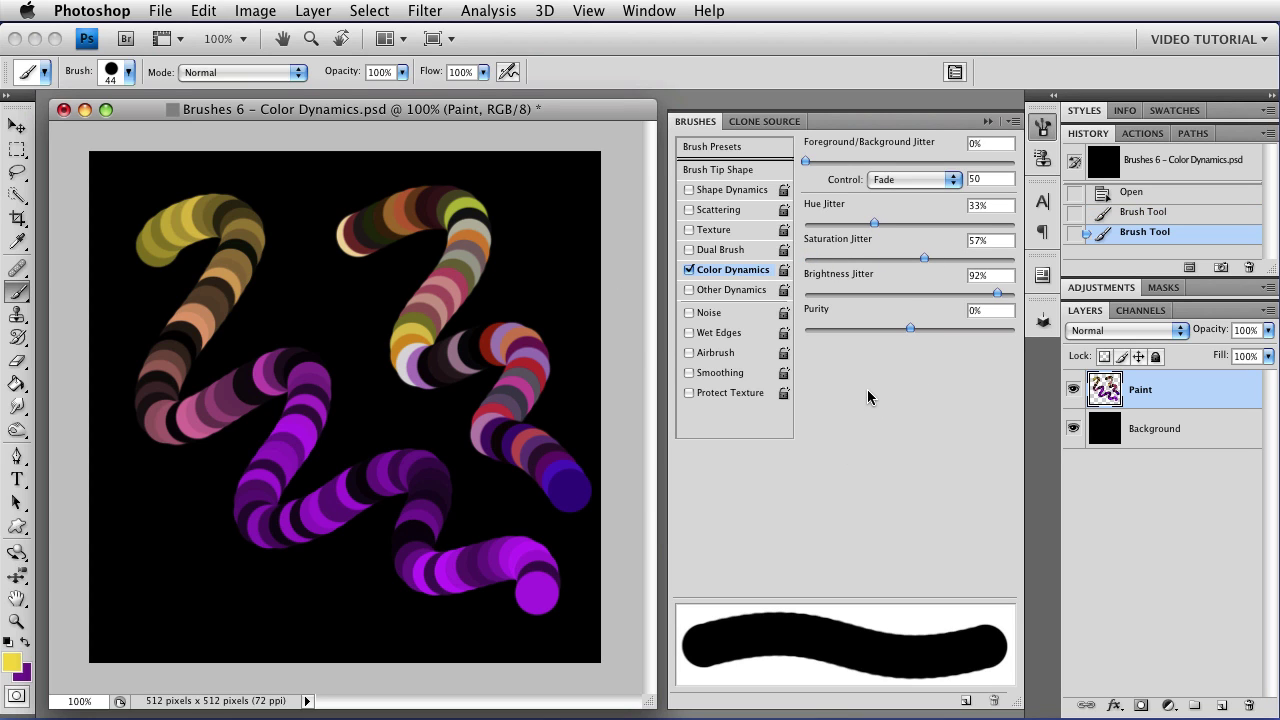
# Clear both strokes, reset Brightness Jitter to 0%, and paint a plain yellow-to-purple fading squiggle
pyautogui.press('super+alt+z')
pyautogui.press('super+alt+z')
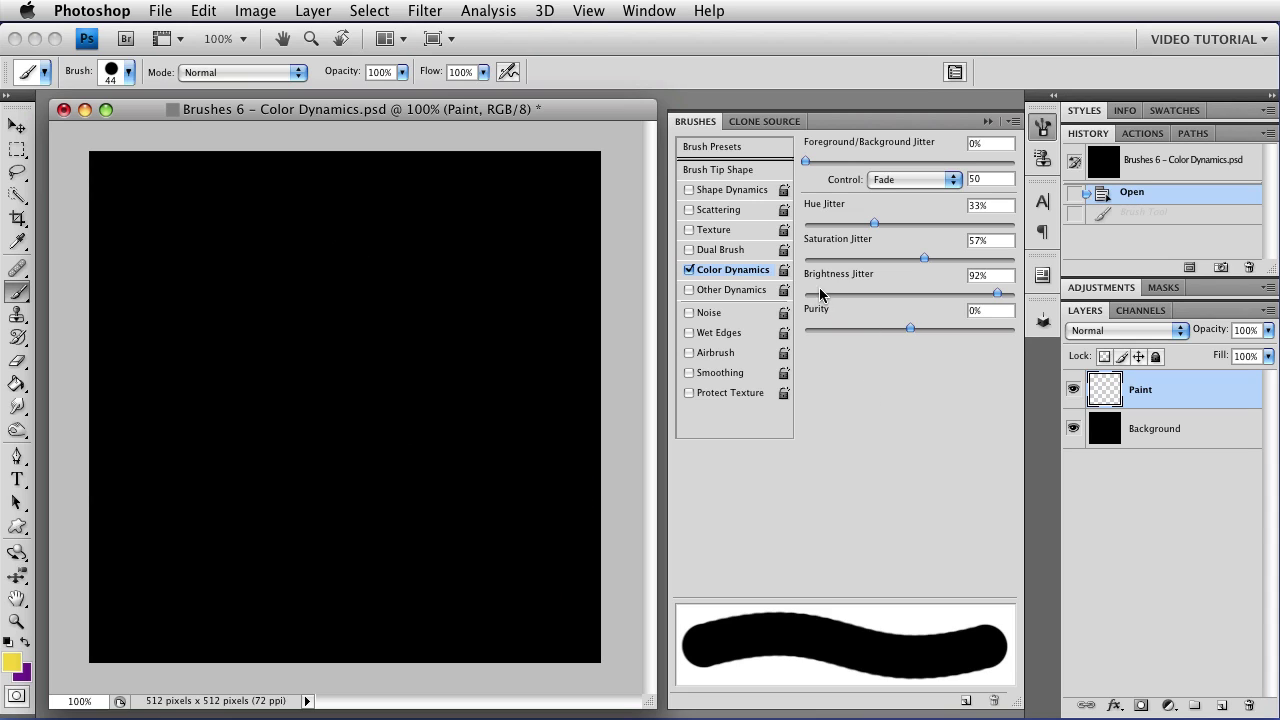
pyautogui.moveTo(821, 292); pyautogui.dragTo(798, 223)
pyautogui.moveTo(150, 210)
pyautogui.mouseDown()
pyautogui.moveTo(257, 207)
pyautogui.moveTo(152, 342)
pyautogui.moveTo(238, 393)
pyautogui.moveTo(165, 510)
pyautogui.moveTo(268, 595)
pyautogui.mouseUp()
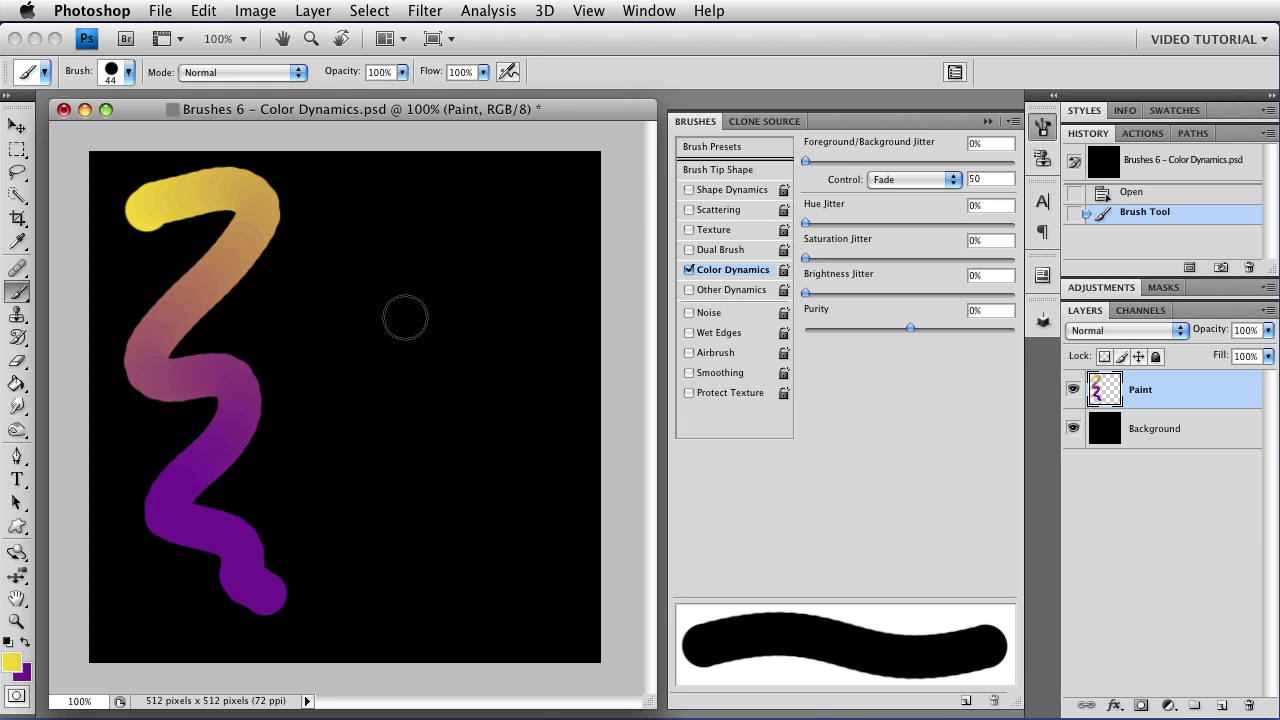
# Paint squiggles at Purity +37% and +100%, then undo all three test strokes
pyautogui.moveTo(943, 329); pyautogui.dragTo(948, 328)
pyautogui.moveTo(314, 217)
pyautogui.mouseDown()
pyautogui.moveTo(407, 227)
pyautogui.moveTo(307, 354)
pyautogui.moveTo(349, 424)
pyautogui.moveTo(354, 571)
pyautogui.moveTo(384, 594)
pyautogui.mouseUp()
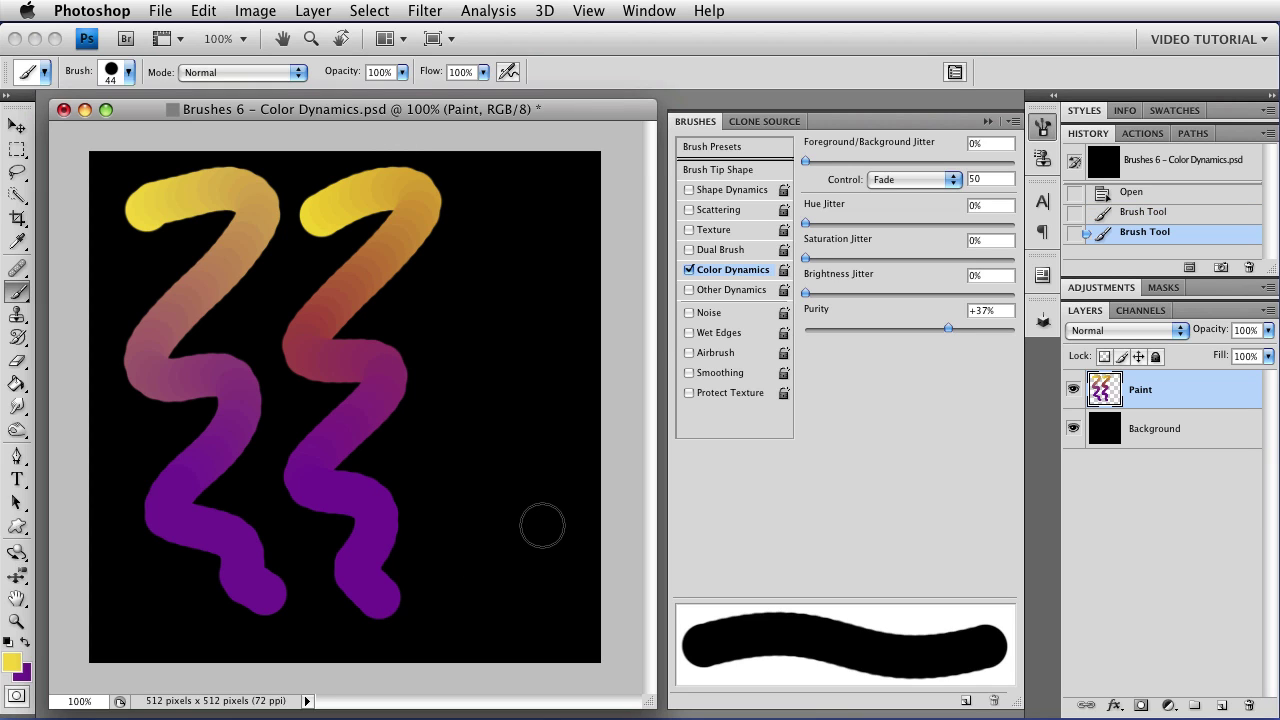
pyautogui.moveTo(949, 328); pyautogui.dragTo(1013, 329)
pyautogui.moveTo(468, 196)
pyautogui.mouseDown()
pyautogui.moveTo(542, 188)
pyautogui.moveTo(526, 503)
pyautogui.moveTo(537, 597)
pyautogui.moveTo(558, 606)
pyautogui.mouseUp()
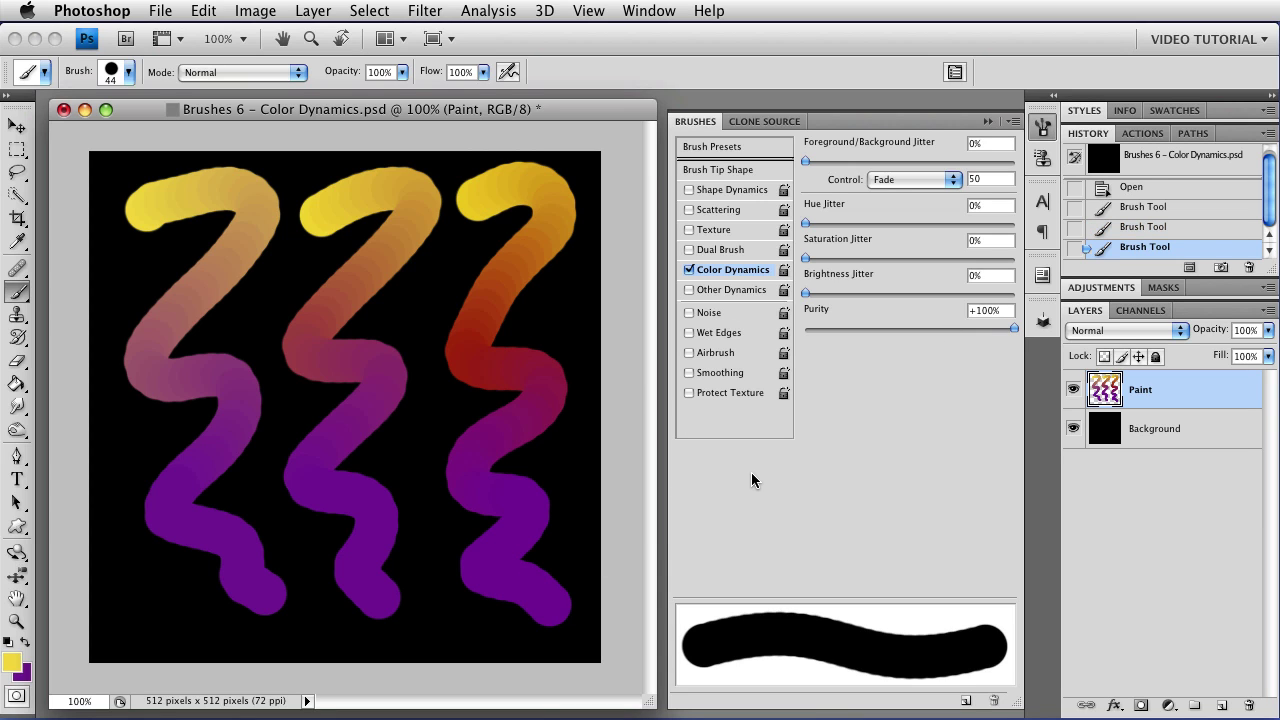
pyautogui.hotkey('ctrl', 'alt', 'z')
pyautogui.hotkey('ctrl', 'alt', 'z')
pyautogui.hotkey('ctrl', 'alt', 'z')
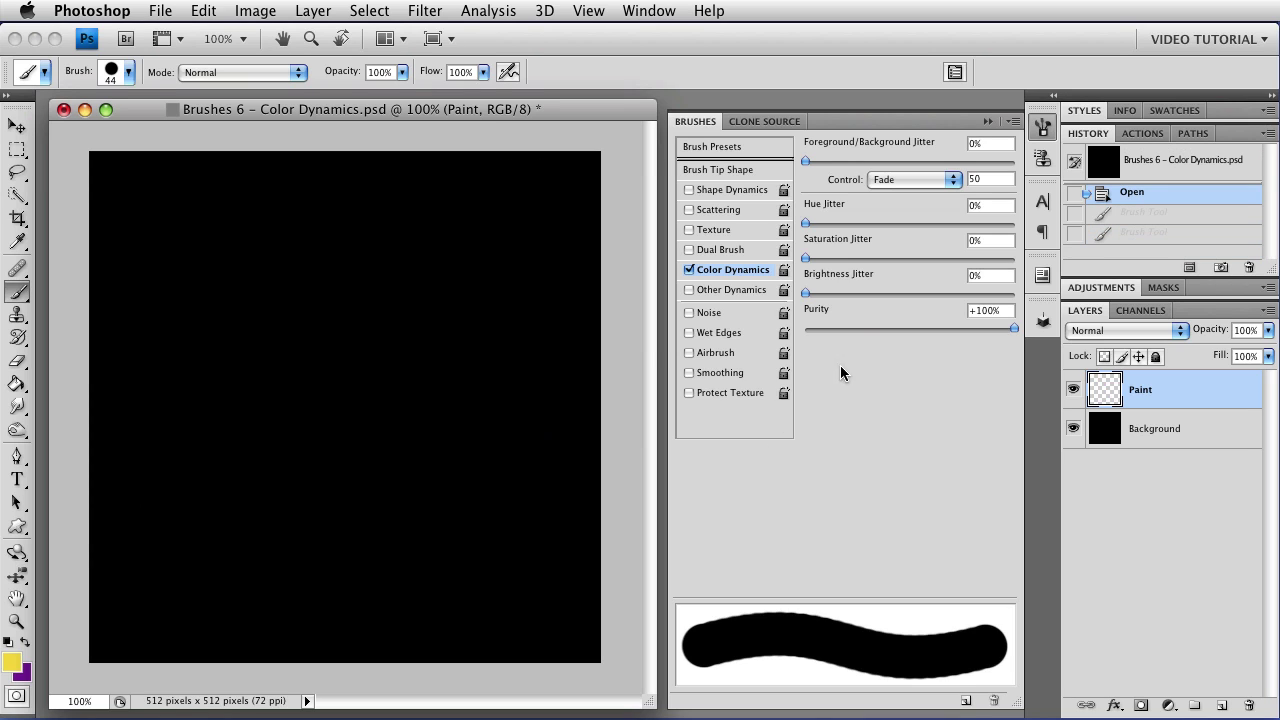
# Paint two washed-out squiggles with negative Purity, the second at -100%
pyautogui.click(860, 329)
pyautogui.moveTo(184, 212)
pyautogui.mouseDown()
pyautogui.moveTo(254, 202)
pyautogui.moveTo(187, 308)
pyautogui.moveTo(212, 387)
pyautogui.moveTo(155, 517)
pyautogui.moveTo(242, 572)
pyautogui.moveTo(268, 605)
pyautogui.mouseUp()
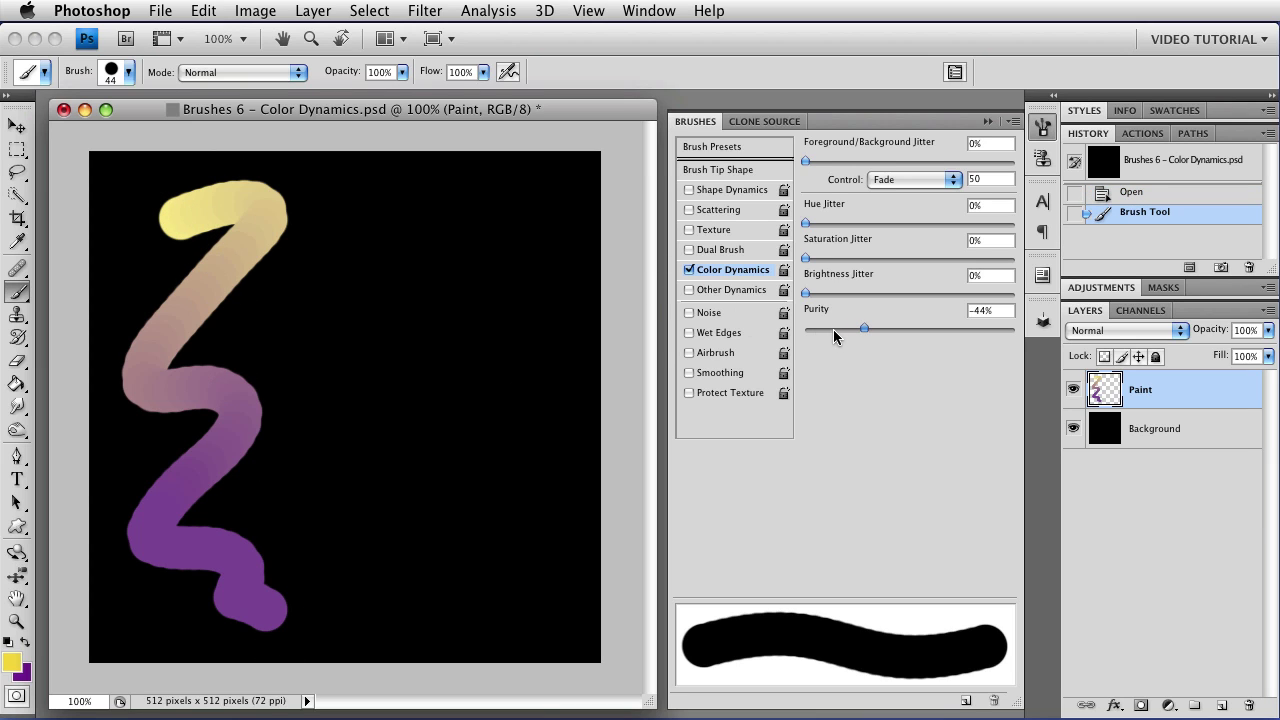
pyautogui.moveTo(350, 228)
pyautogui.mouseDown()
pyautogui.moveTo(439, 192)
pyautogui.moveTo(402, 310)
pyautogui.moveTo(468, 392)
pyautogui.moveTo(354, 526)
pyautogui.moveTo(496, 558)
pyautogui.moveTo(494, 600)
pyautogui.mouseUp()
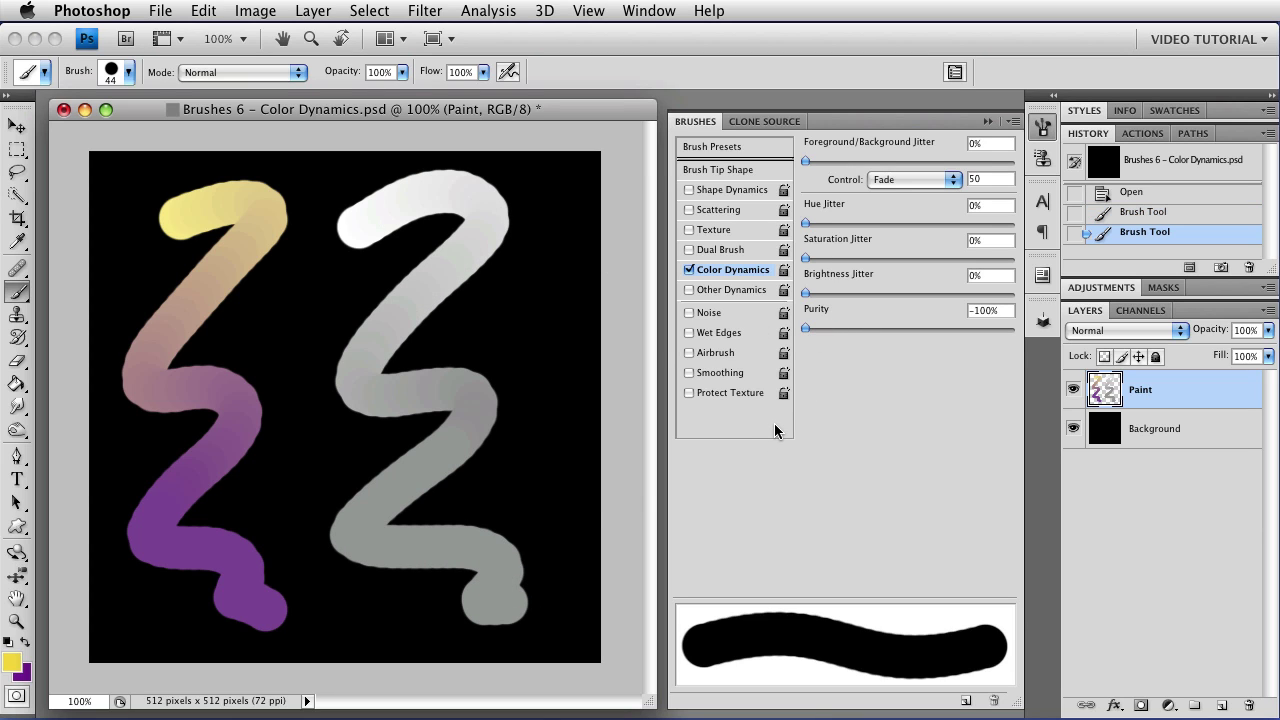
# Undo both strokes and enter 0 in the Purity field
pyautogui.press('super+alt+z')
pyautogui.press('super+alt+z')
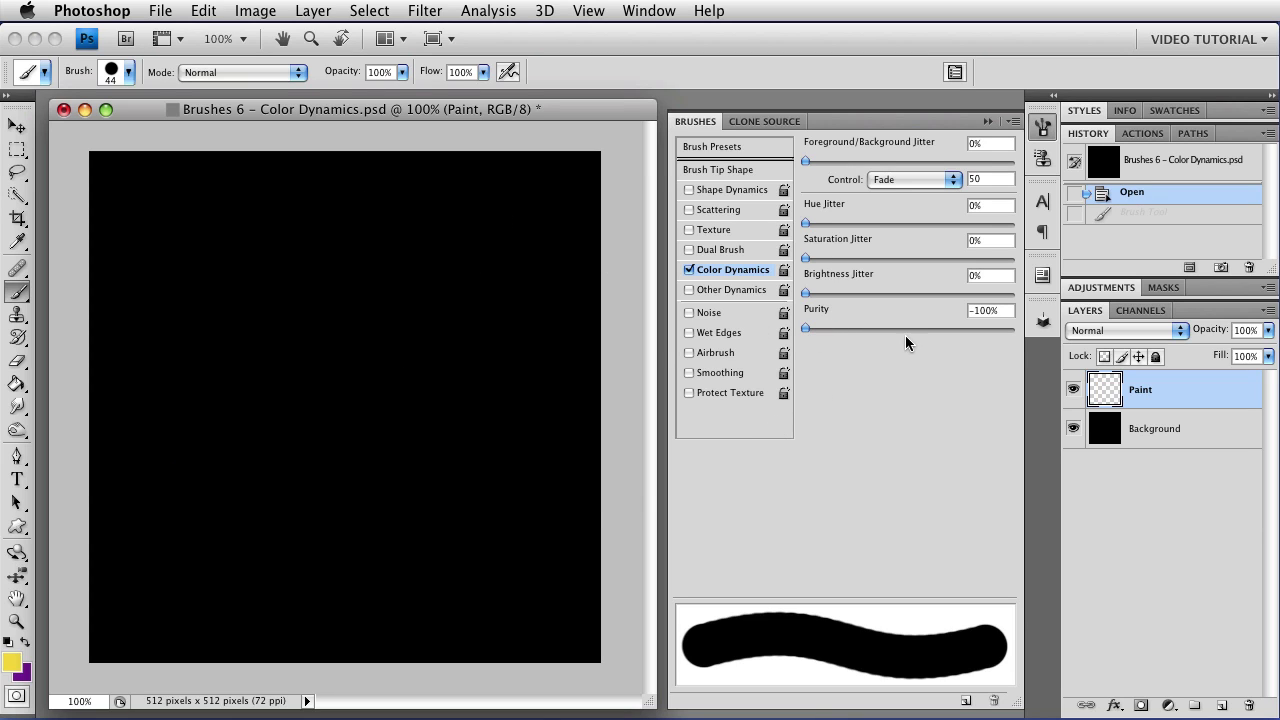
pyautogui.moveTo(1006, 311); pyautogui.dragTo(955, 316)
pyautogui.write('0')
# In Brush Tip Shape, set Diameter to 25 px and Spacing to 158%
pyautogui.click(745, 170)
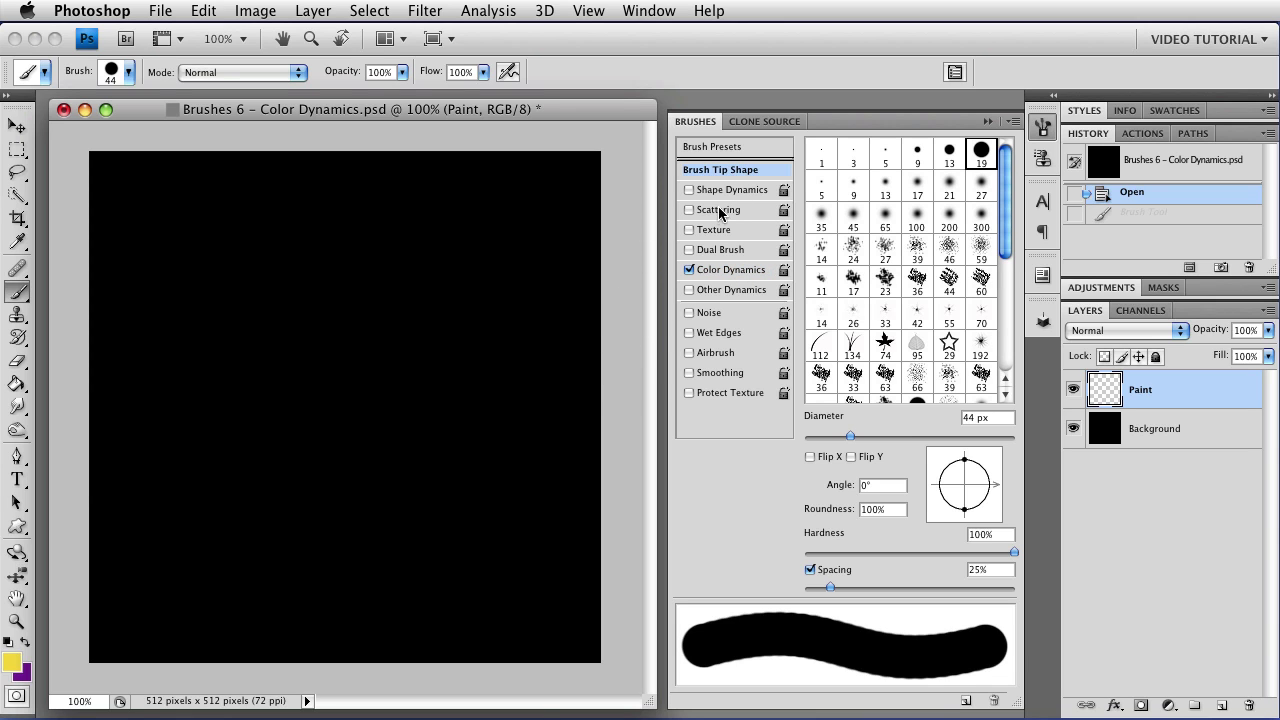
pyautogui.click(830, 440)
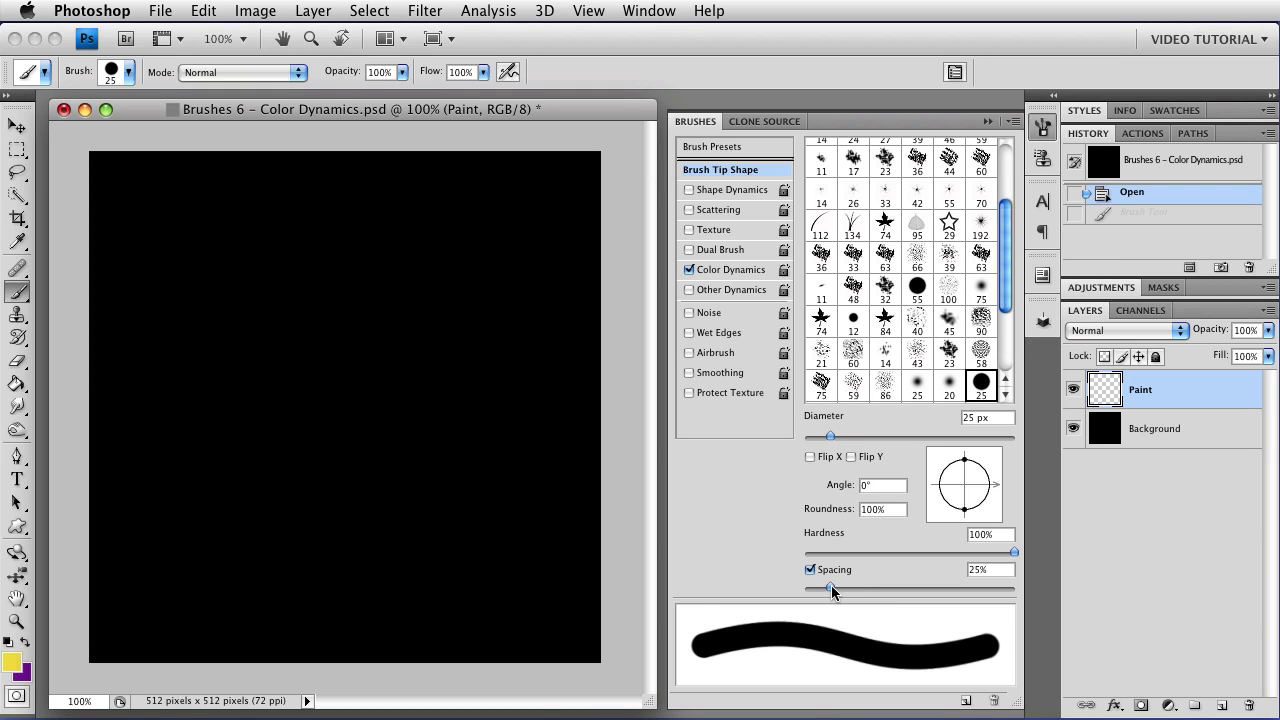
pyautogui.moveTo(831, 587); pyautogui.dragTo(939, 591)
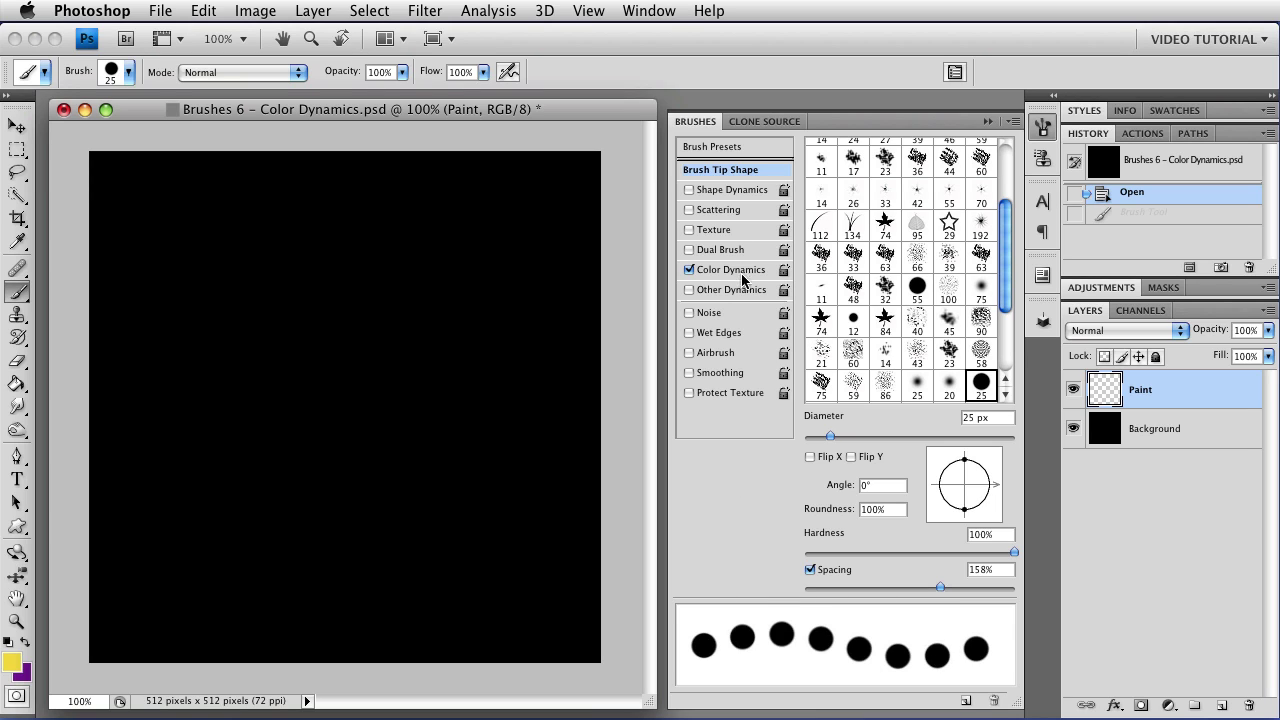
# Turn on Shape Dynamics with Size Jitter control Off and size jitter at 34%
pyautogui.click(747, 192)
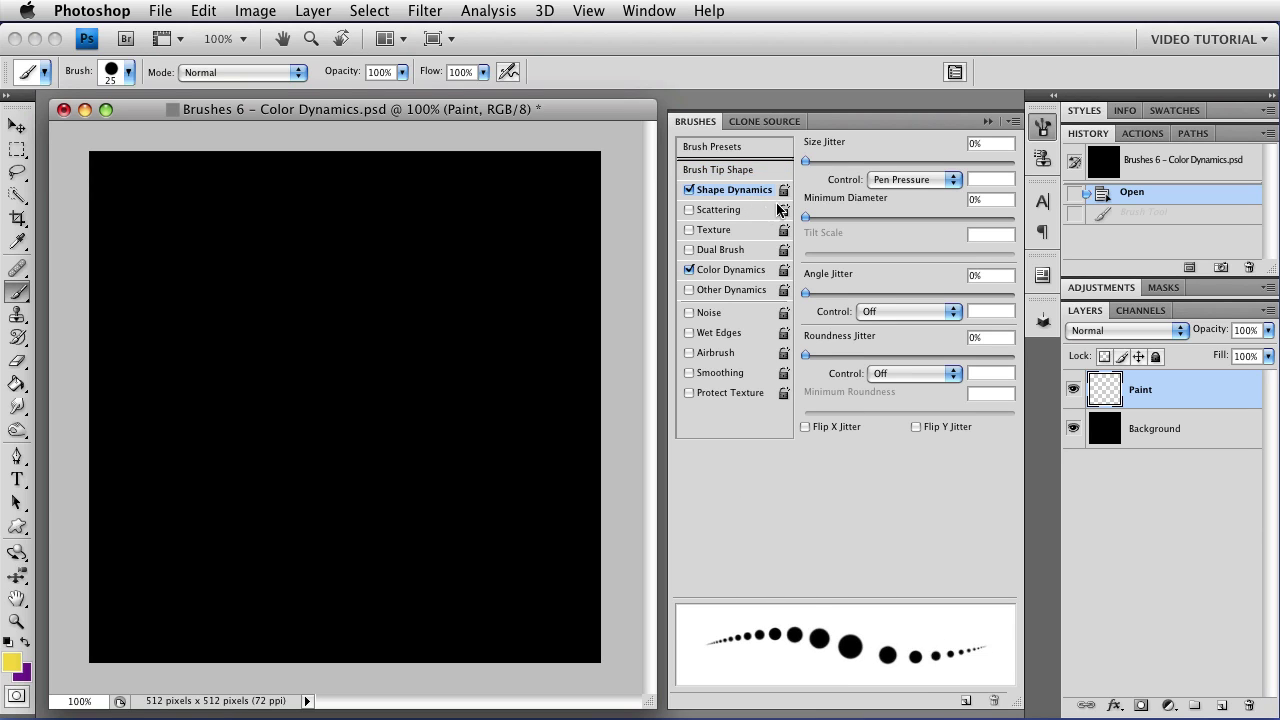
pyautogui.click(882, 180)
pyautogui.click(880, 147)
pyautogui.click(876, 161)
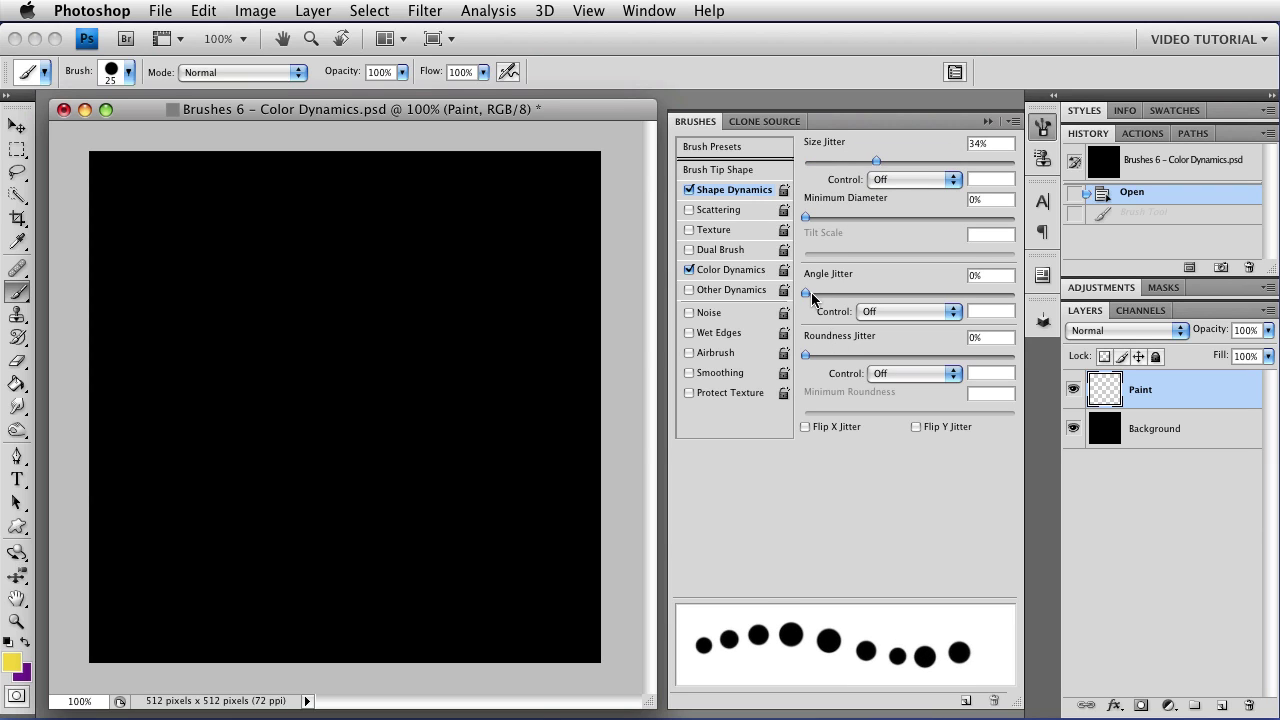
# Add 71% angle and 77% roundness jitter, and enable Scattering at 742%
pyautogui.moveTo(808, 294); pyautogui.dragTo(956, 311)
pyautogui.moveTo(906, 356); pyautogui.dragTo(966, 360)
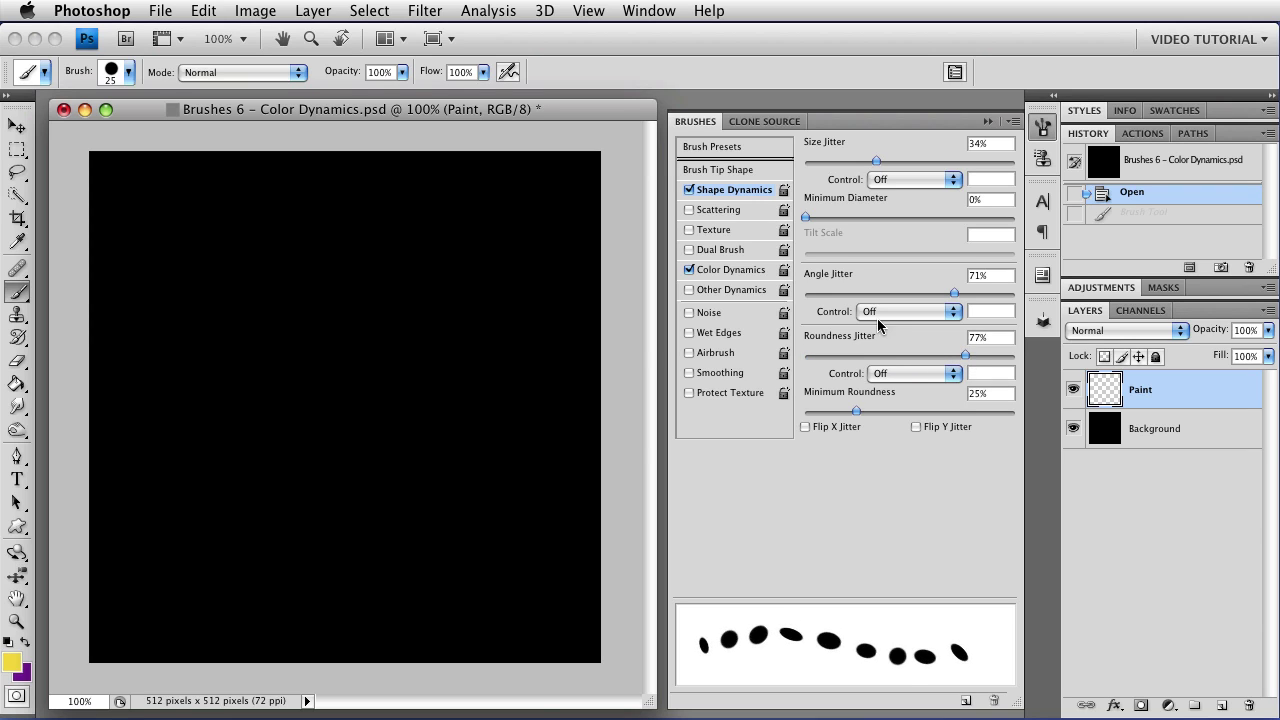
pyautogui.click(733, 210)
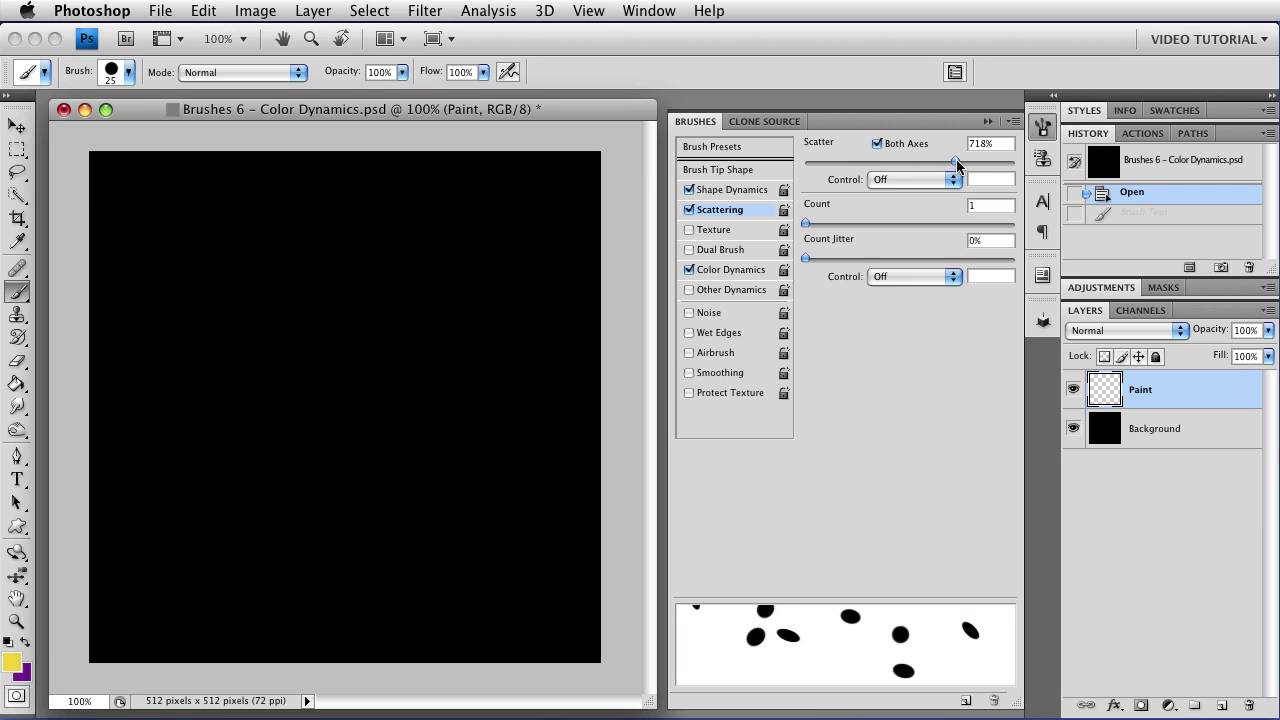
pyautogui.moveTo(957, 165); pyautogui.dragTo(960, 164)
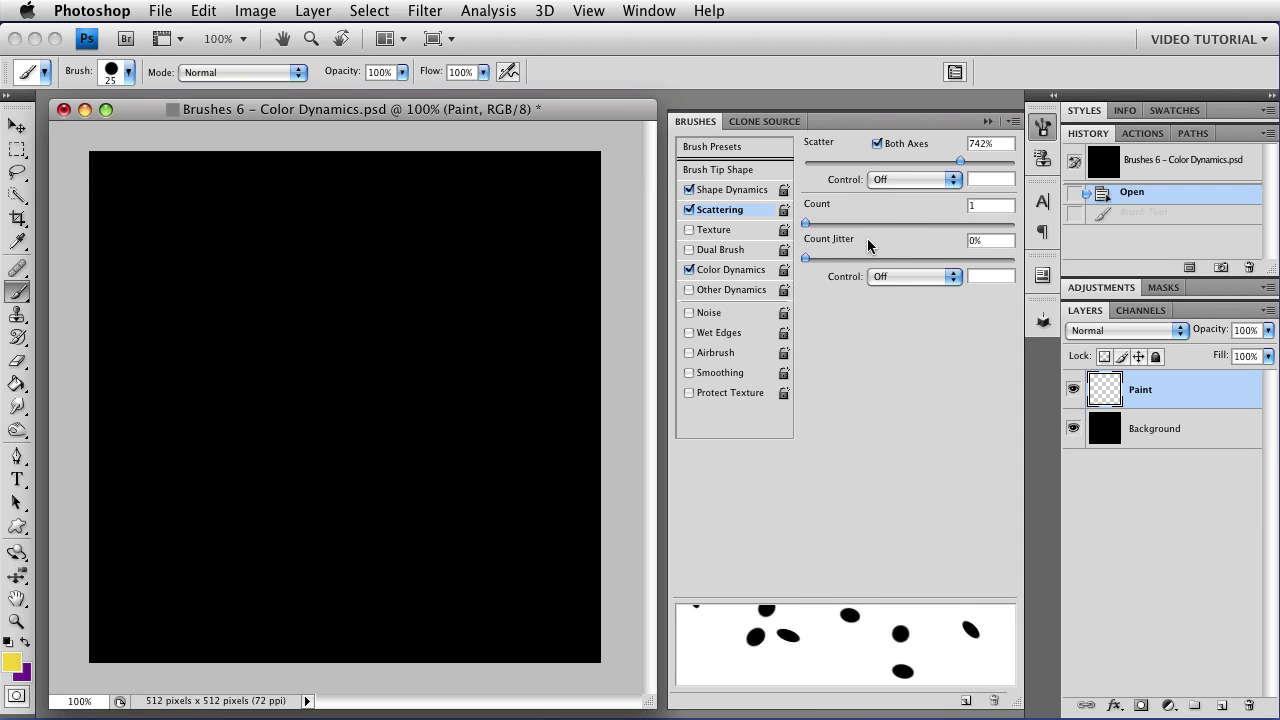
# Set Color Dynamics Control to Off and Hue Jitter to 100%, then paint a looping confetti stroke
pyautogui.click(733, 270)
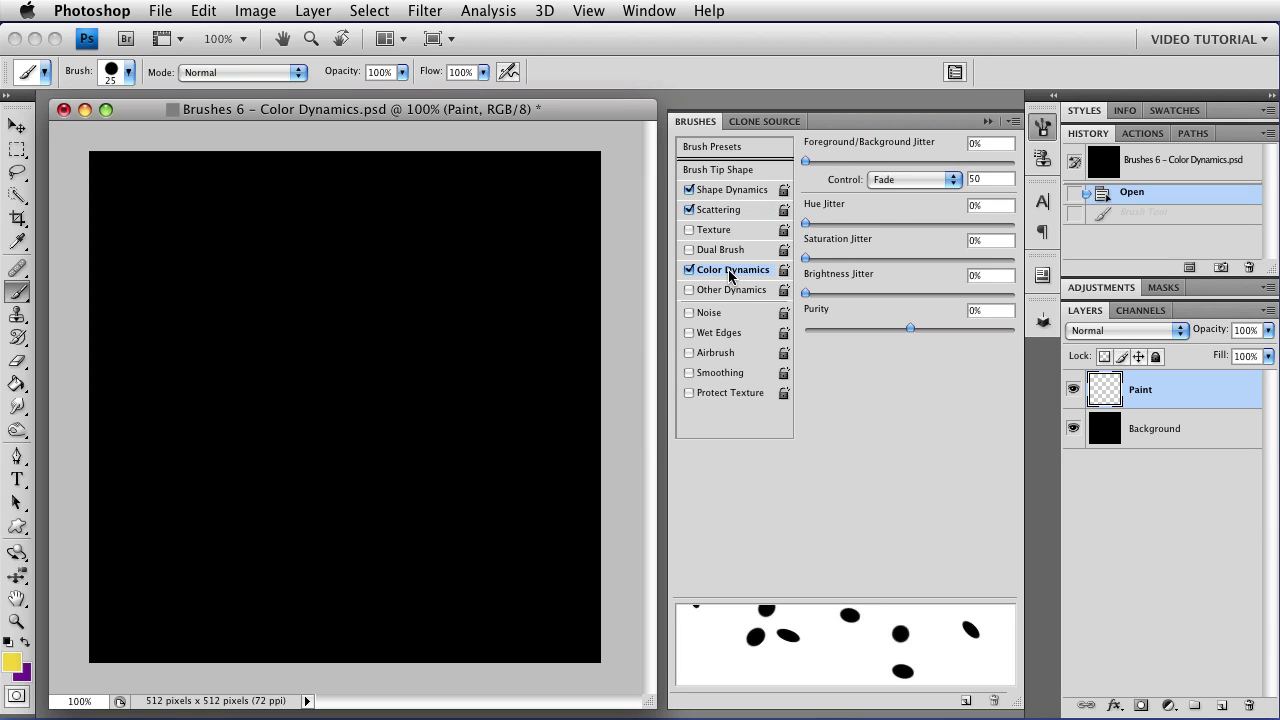
pyautogui.click(882, 179)
pyautogui.click(876, 165)
pyautogui.moveTo(810, 226); pyautogui.dragTo(1020, 231)
pyautogui.moveTo(231, 203)
pyautogui.mouseDown()
pyautogui.moveTo(136, 409)
pyautogui.moveTo(250, 421)
pyautogui.moveTo(413, 212)
pyautogui.moveTo(453, 314)
pyautogui.moveTo(322, 509)
pyautogui.moveTo(401, 537)
pyautogui.moveTo(573, 495)
pyautogui.moveTo(486, 626)
pyautogui.moveTo(612, 668)
pyautogui.mouseUp()
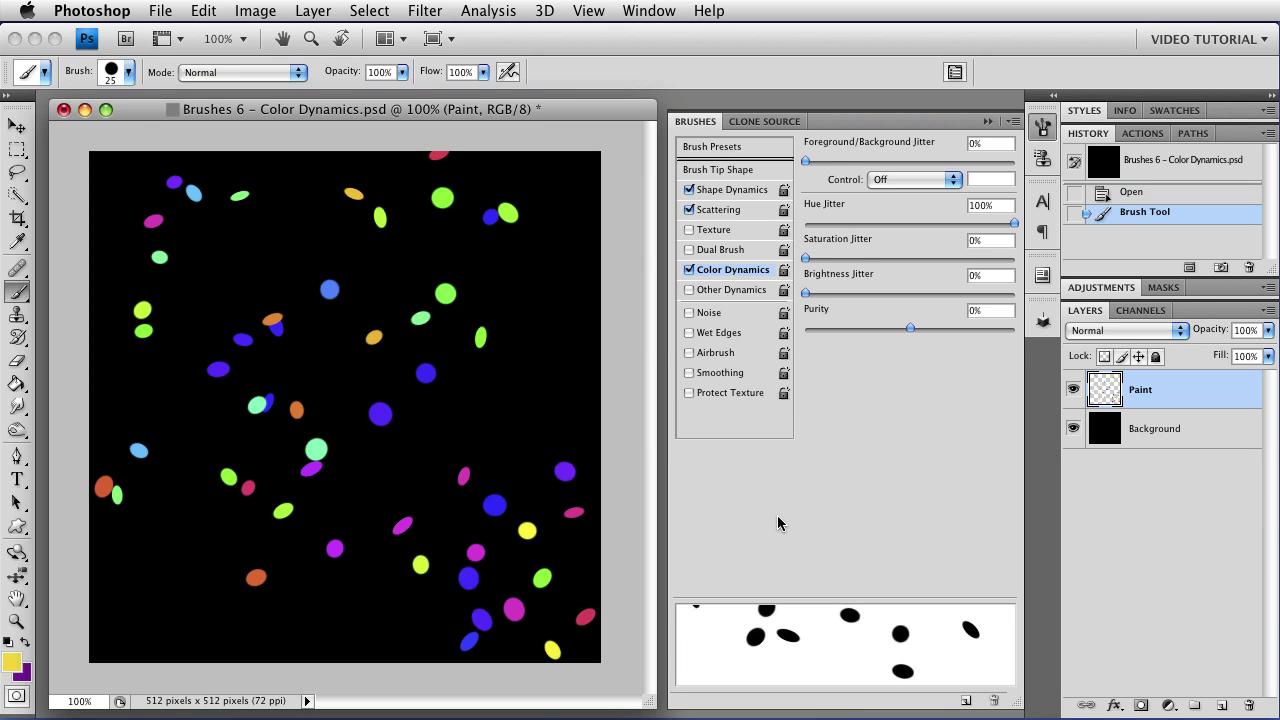